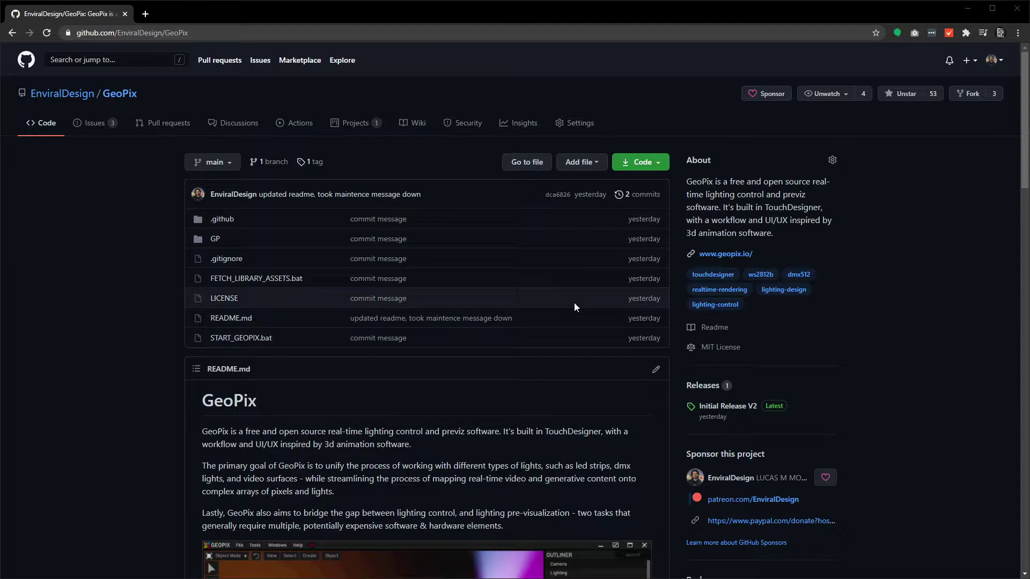
# Browse the GeoPix repository page and its Initial Release V2 release page, then return
pyautogui.scroll(-7, 568, 289)
pyautogui.scroll(7, 565, 299)
pyautogui.scroll(-7, 891, 274)
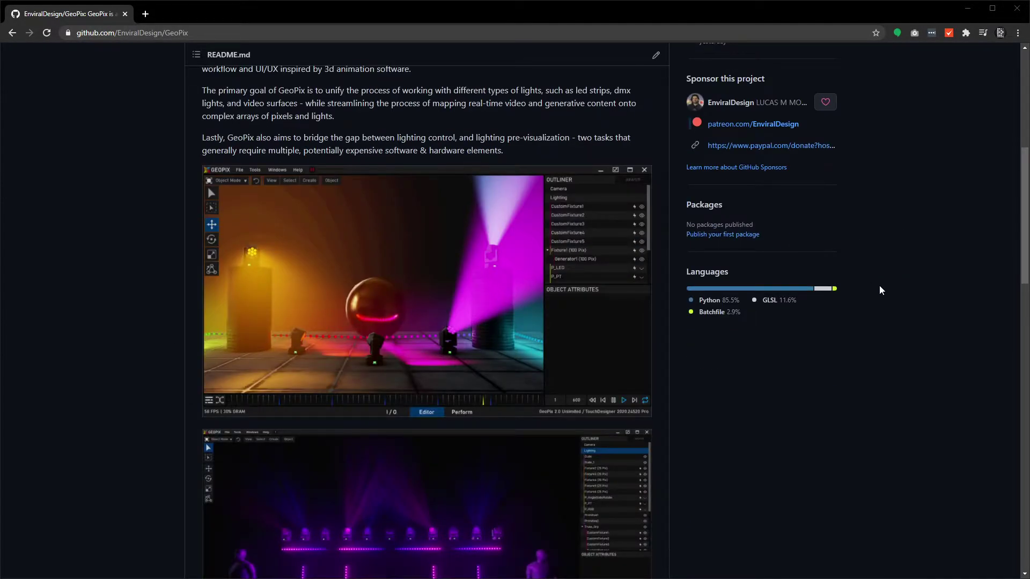
pyautogui.scroll(6, 903, 290)
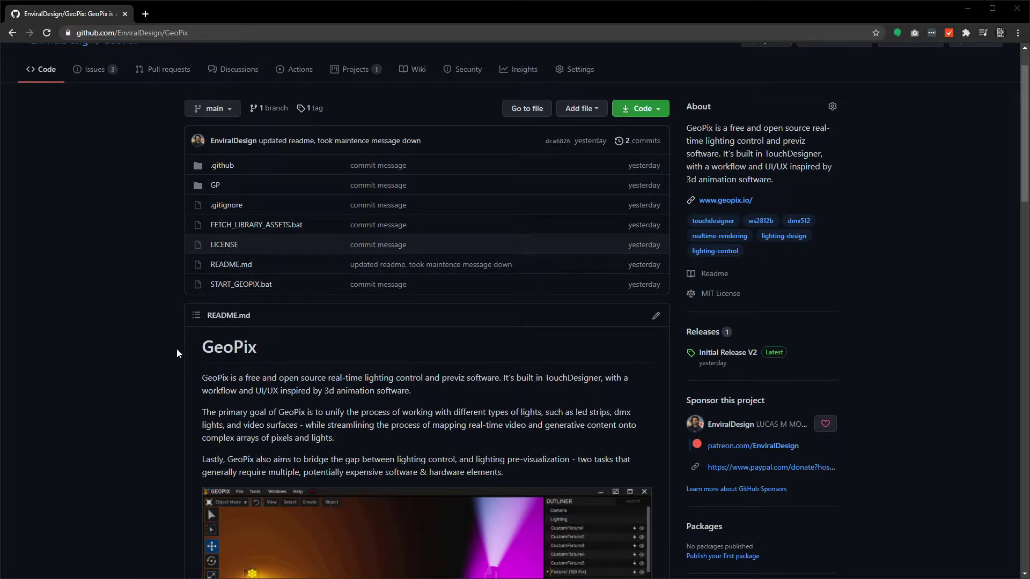
pyautogui.scroll(-4, 193, 351)
pyautogui.scroll(-6, 207, 349)
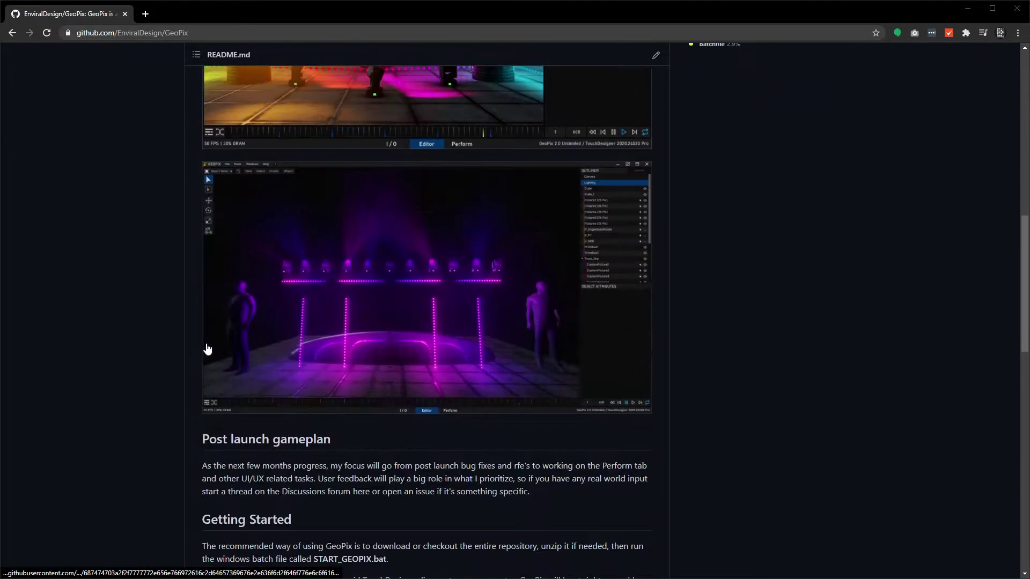
pyautogui.scroll(10, 209, 348)
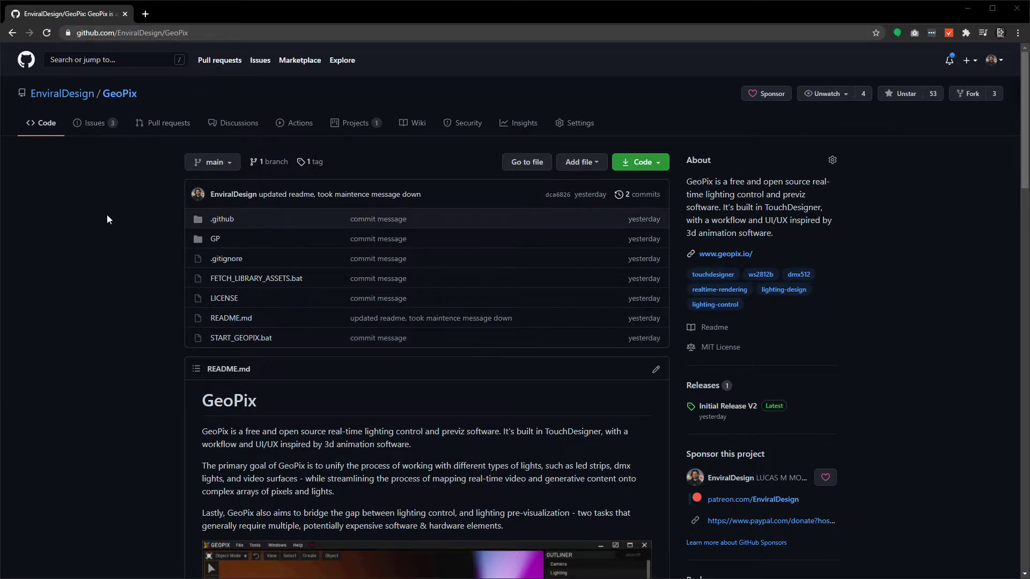
pyautogui.scroll(-6, 178, 336)
pyautogui.scroll(-13, 210, 317)
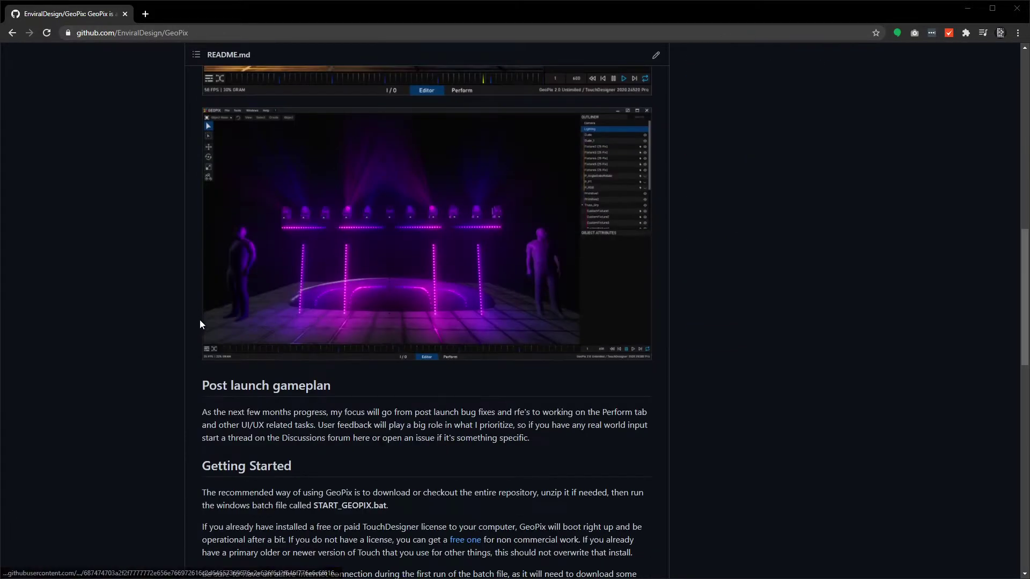
pyautogui.scroll(19, 209, 344)
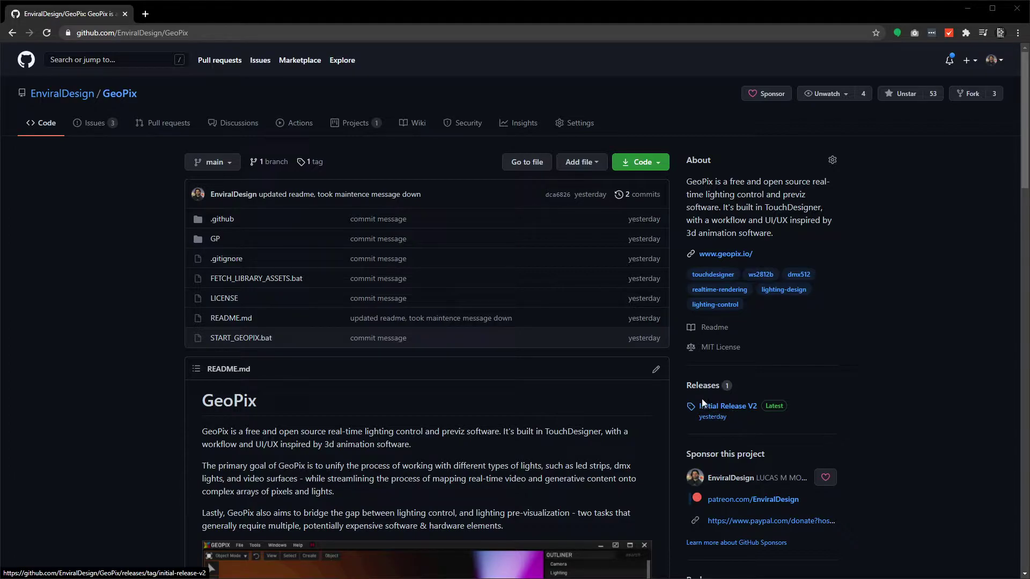
pyautogui.click(747, 421)
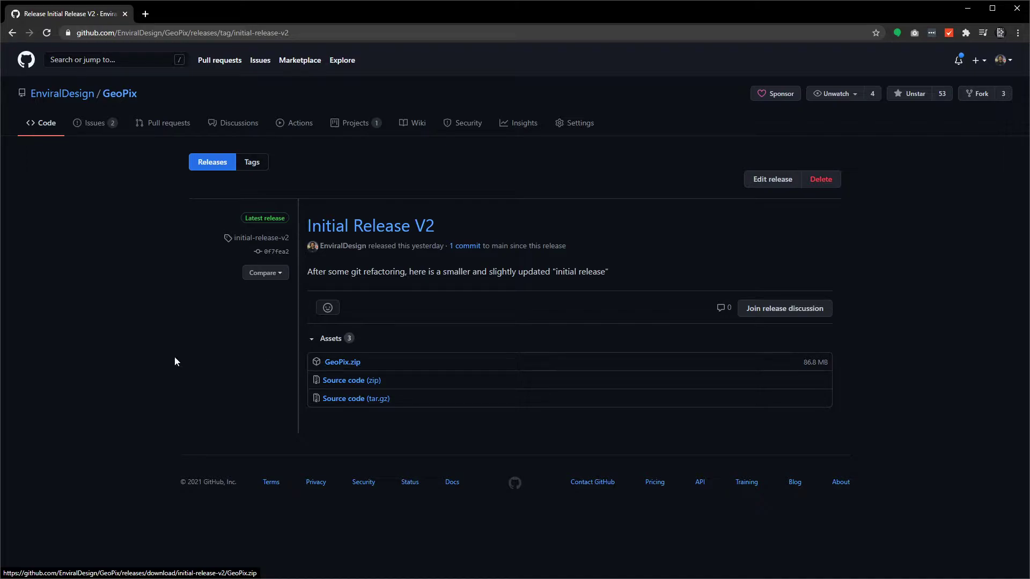
pyautogui.click(12, 33)
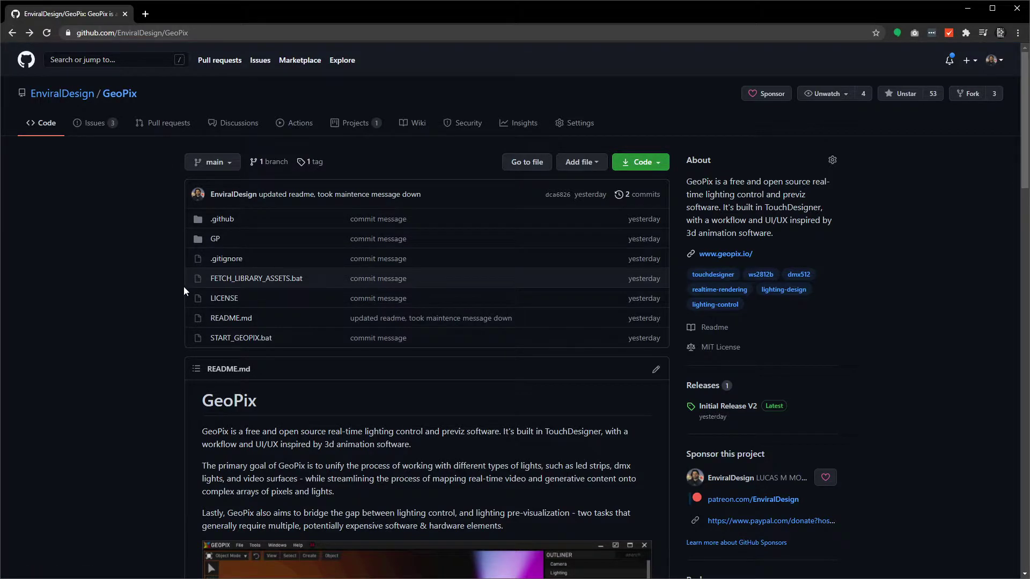
# Review the repository's clone/download options and branch list, and briefly bring in GitHub Desktop
pyautogui.click(657, 165)
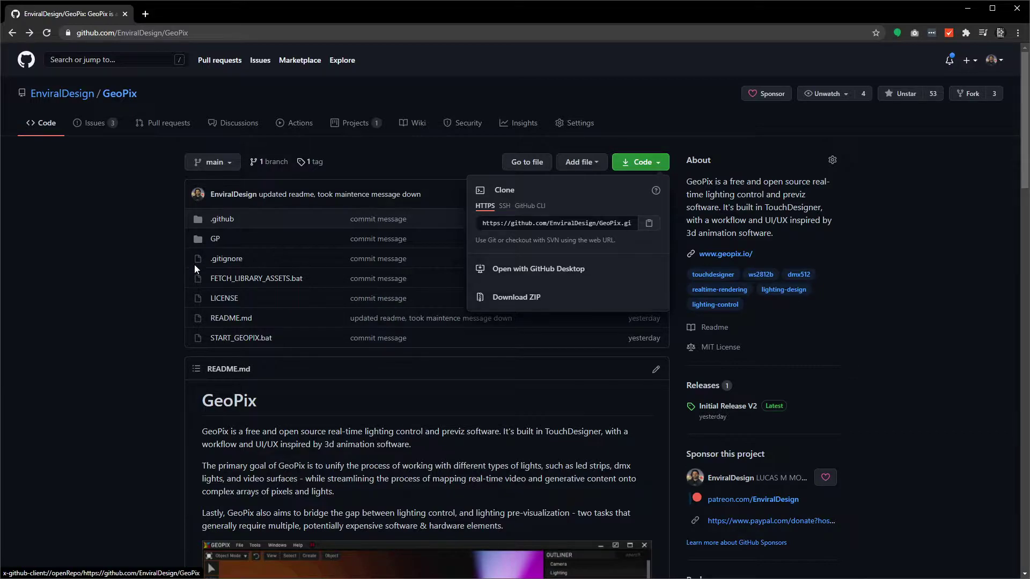
pyautogui.click(114, 250)
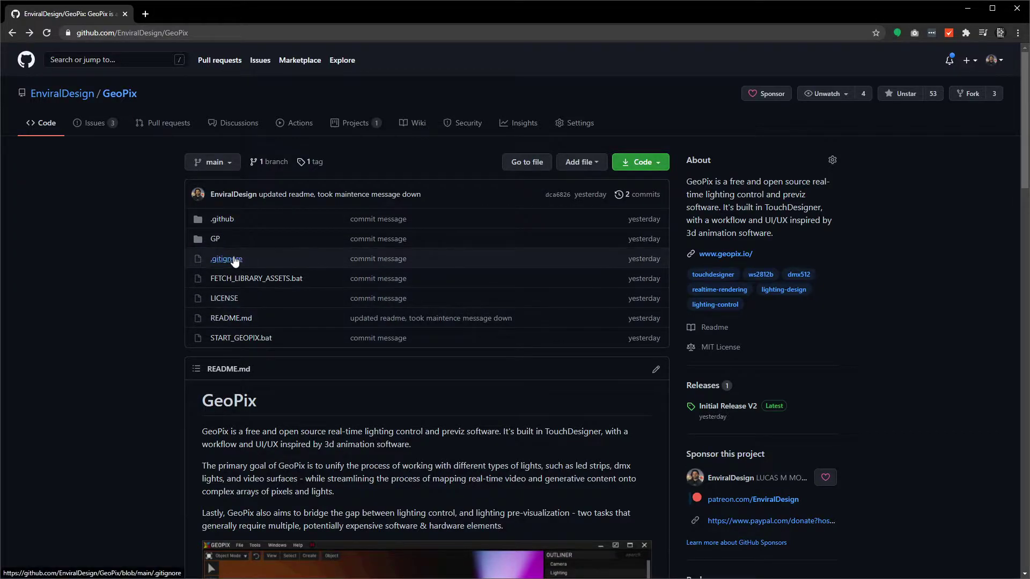
pyautogui.click(220, 166)
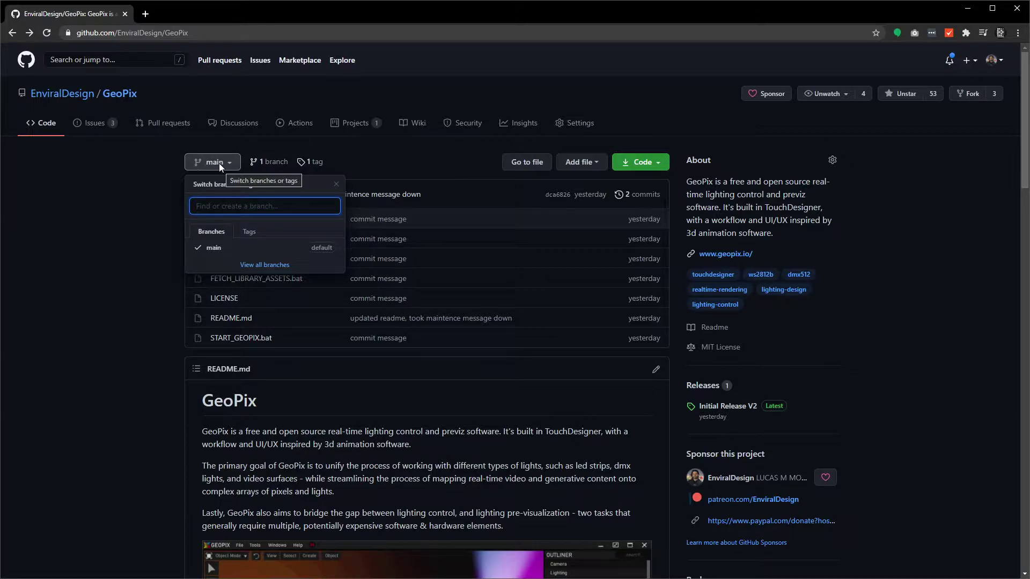
pyautogui.click(219, 163)
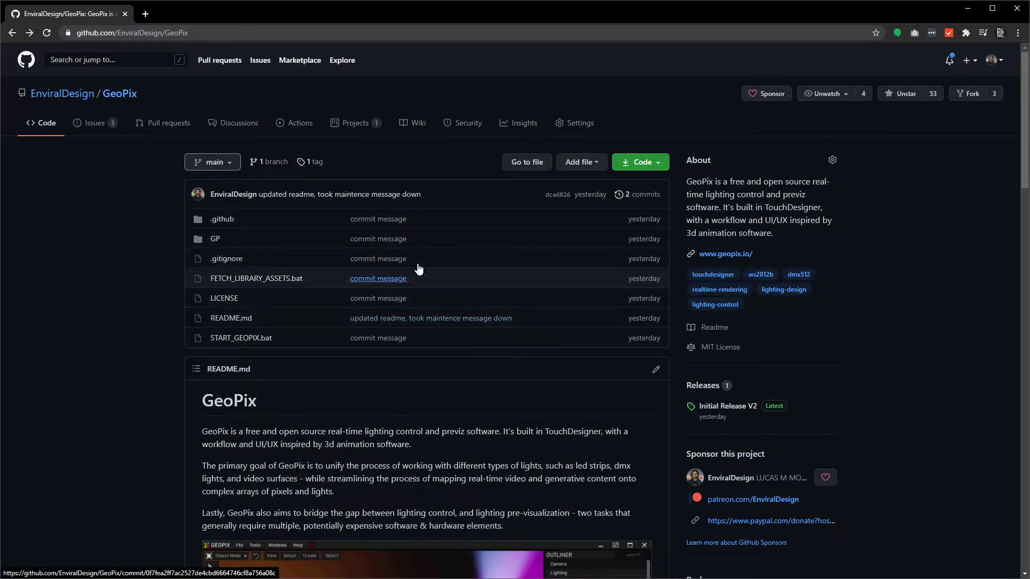
pyautogui.click(652, 166)
pyautogui.click(652, 166)
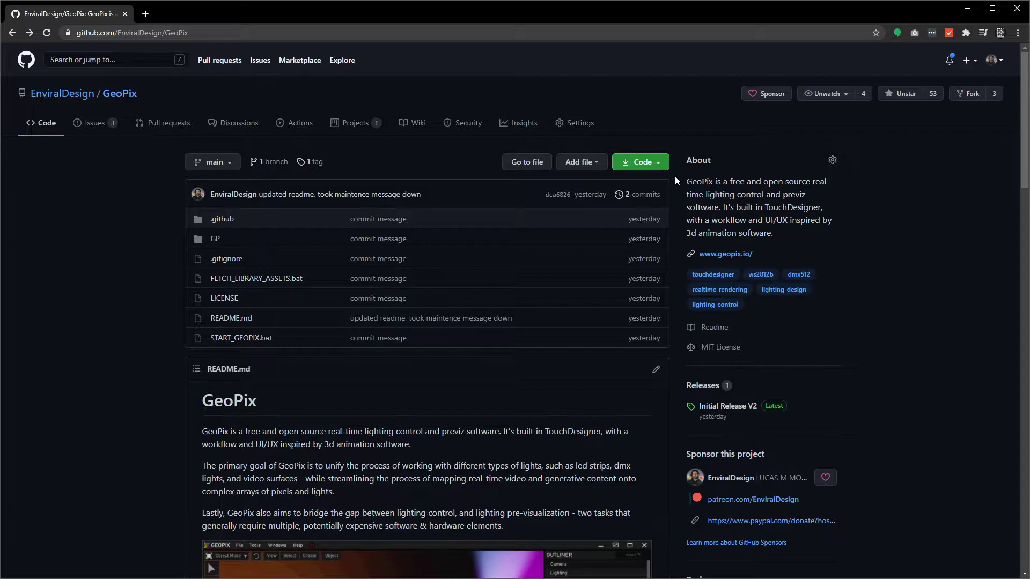
pyautogui.moveTo(1029, 107); pyautogui.dragTo(546, 140)
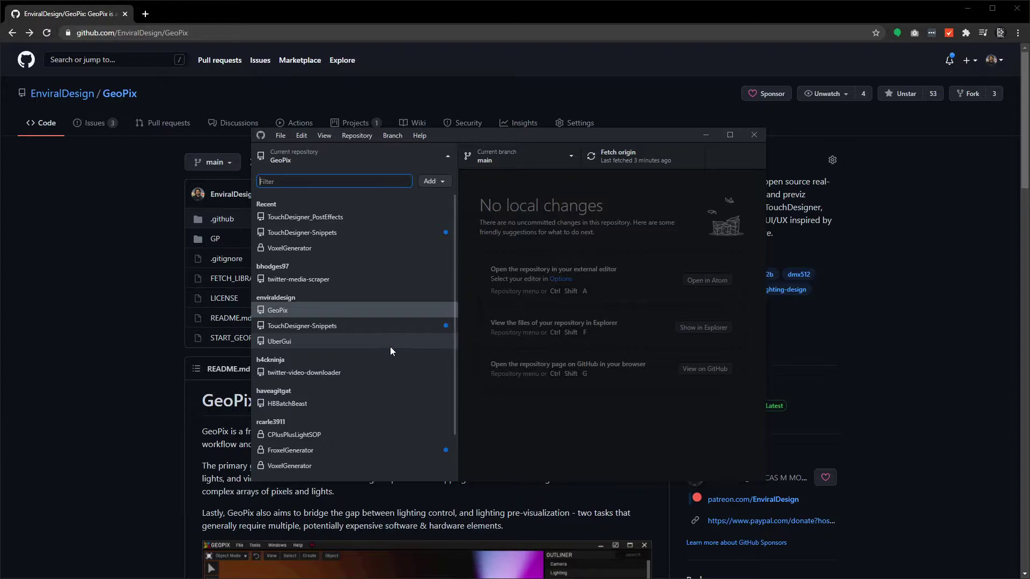
pyautogui.moveTo(473, 133); pyautogui.dragTo(469, 159)
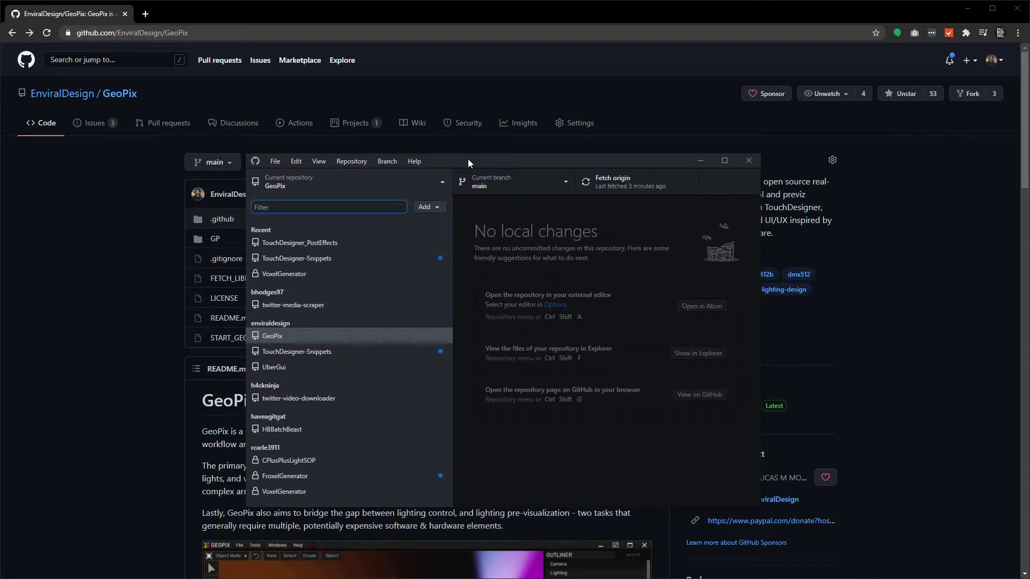
pyautogui.moveTo(469, 159); pyautogui.dragTo(1029, 150)
# Search 'github desktop client' in a new tab and view desktop.github.com, then close it
pyautogui.click(150, 14)
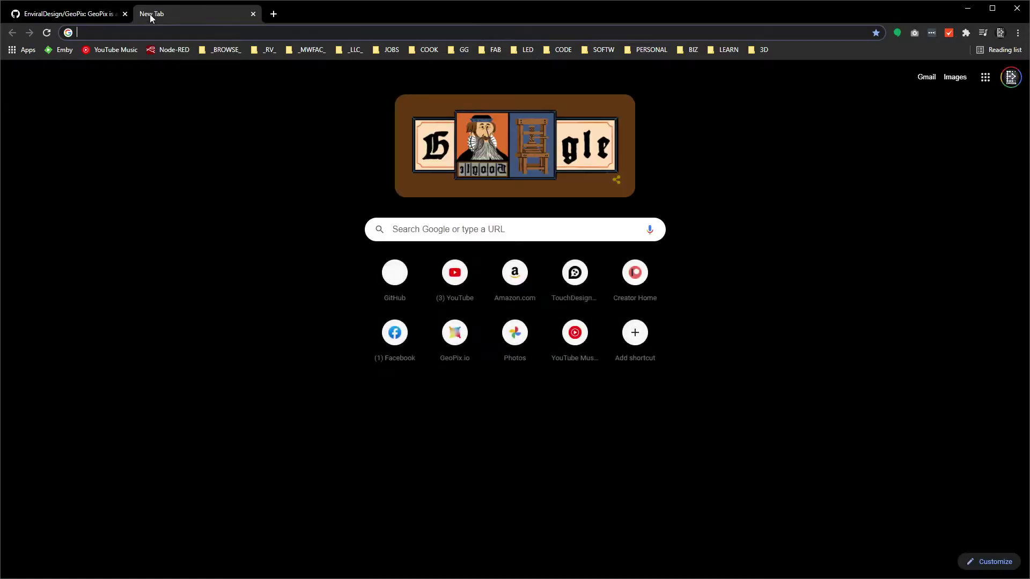
pyautogui.write('githubn')
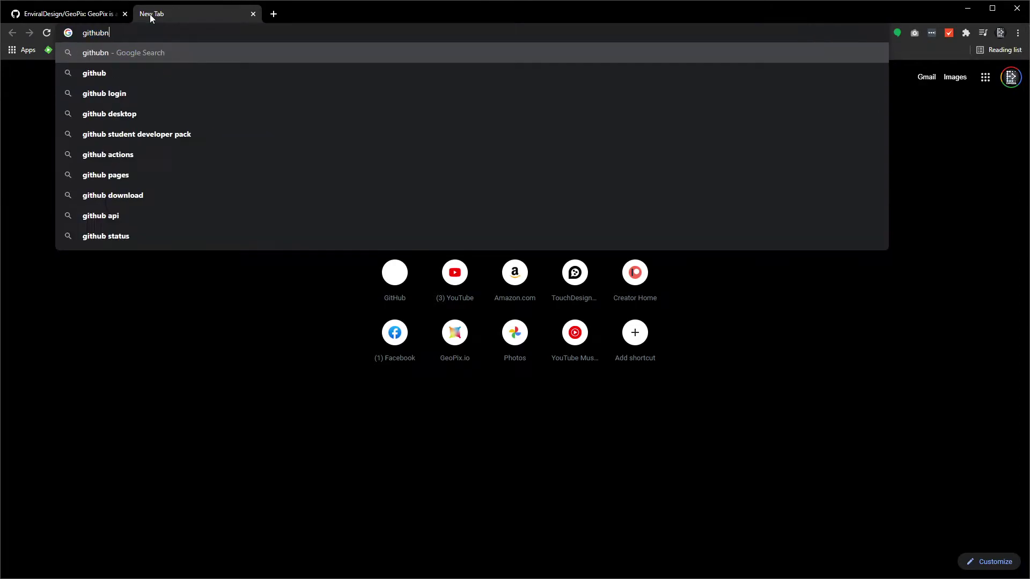
pyautogui.press('BackSpace')
pyautogui.write('desktop client')
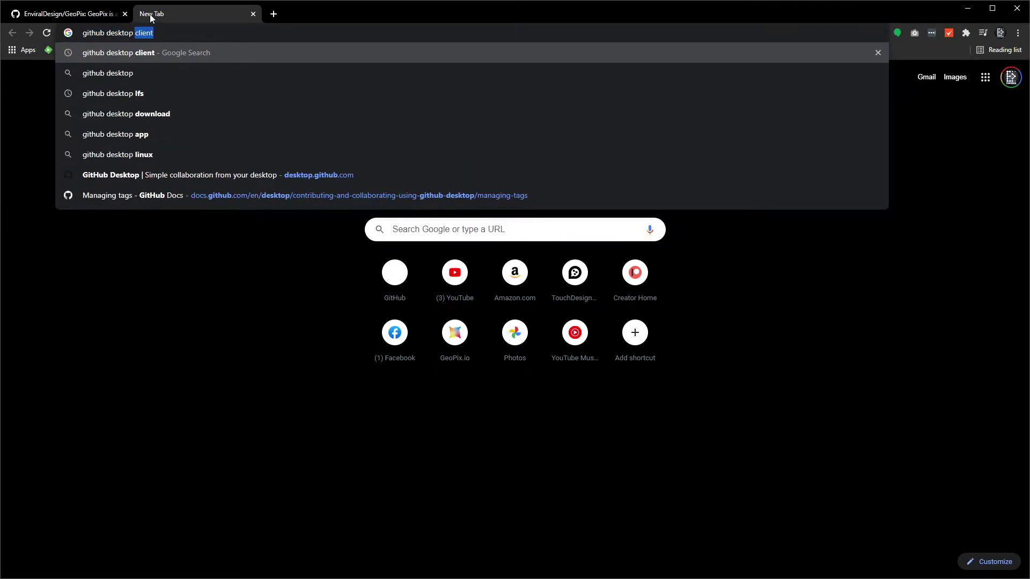
pyautogui.press('Return')
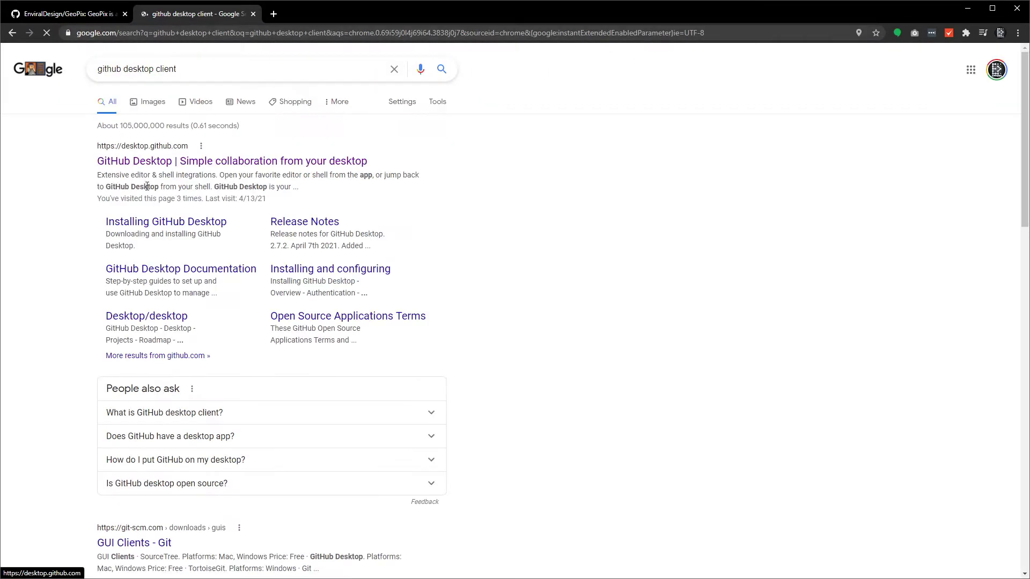
pyautogui.click(158, 169)
pyautogui.scroll(-7, 571, 311)
pyautogui.scroll(7, 570, 310)
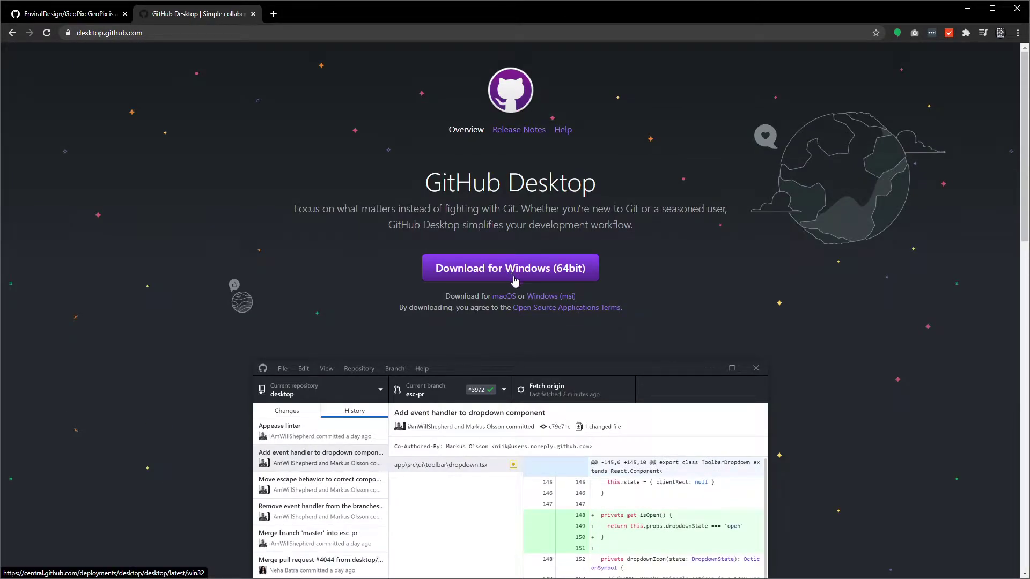
pyautogui.click(253, 13)
pyautogui.hotkey('alt', 'Tab')
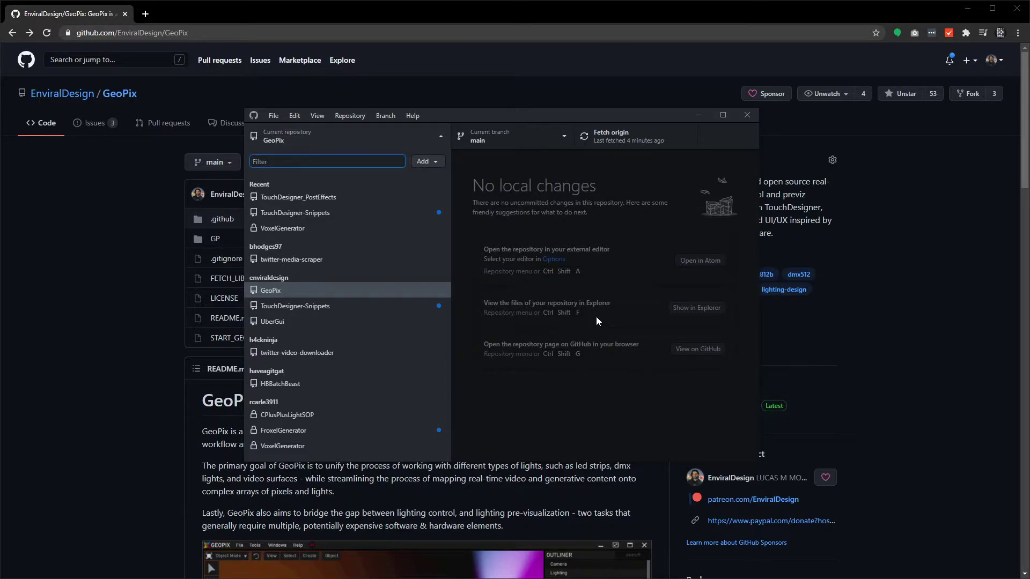
# Fetch origin for the GeoPix repository and reposition the GitHub Desktop window
pyautogui.click(622, 133)
pyautogui.moveTo(597, 117); pyautogui.dragTo(600, 137)
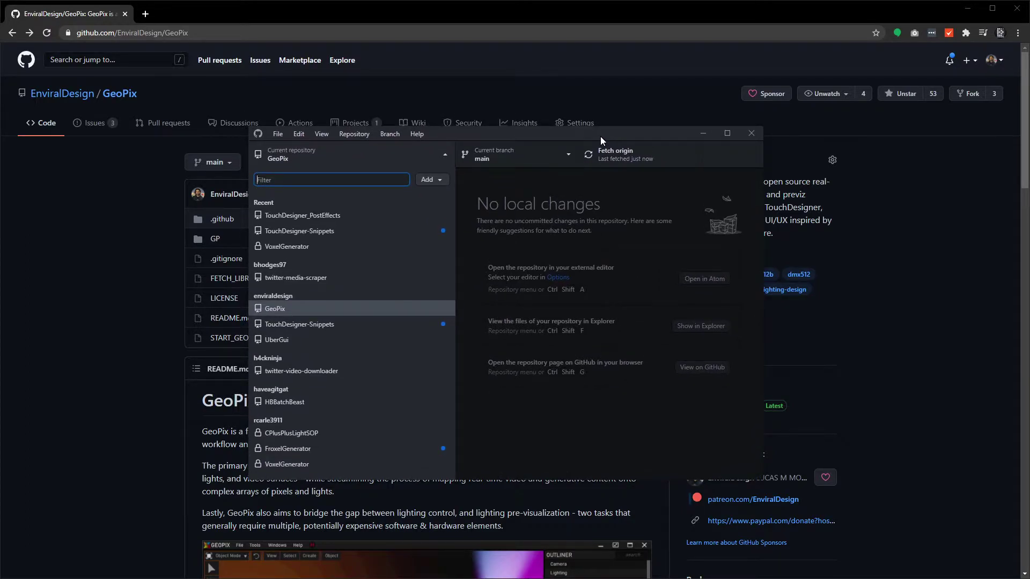
pyautogui.moveTo(600, 136); pyautogui.dragTo(605, 137)
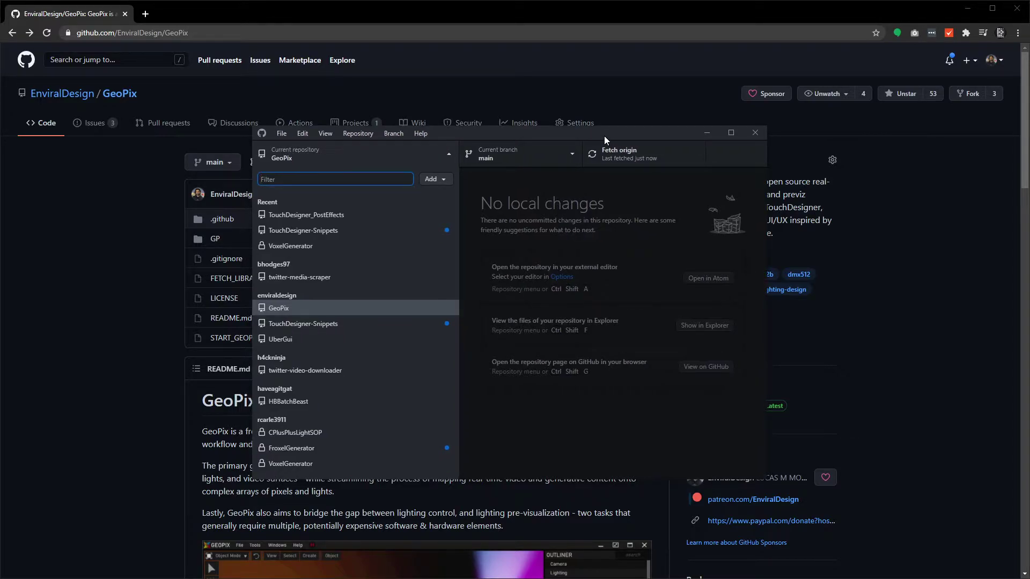
pyautogui.moveTo(604, 136); pyautogui.dragTo(575, 138)
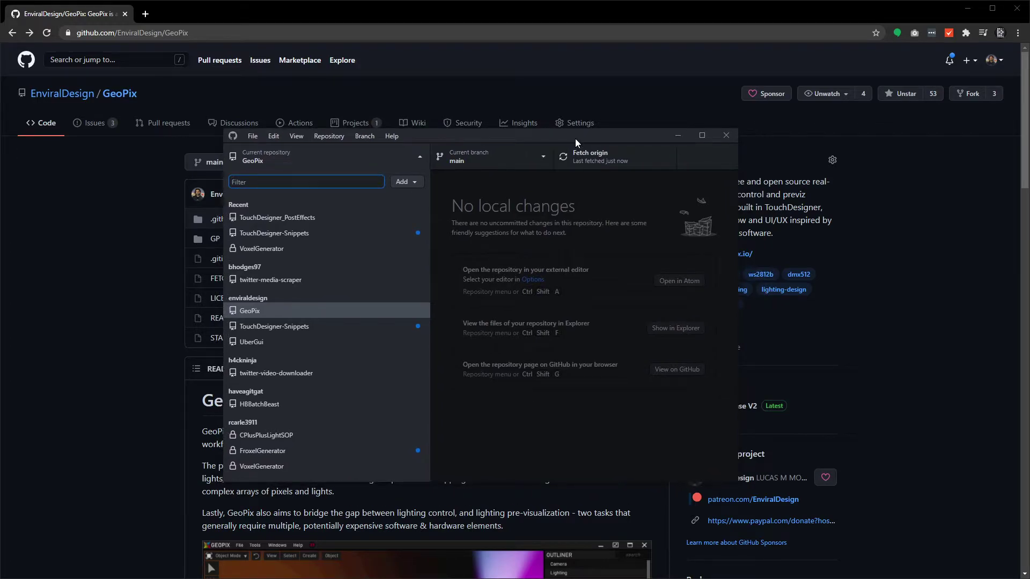
pyautogui.hotkey('alt', 'Tab')
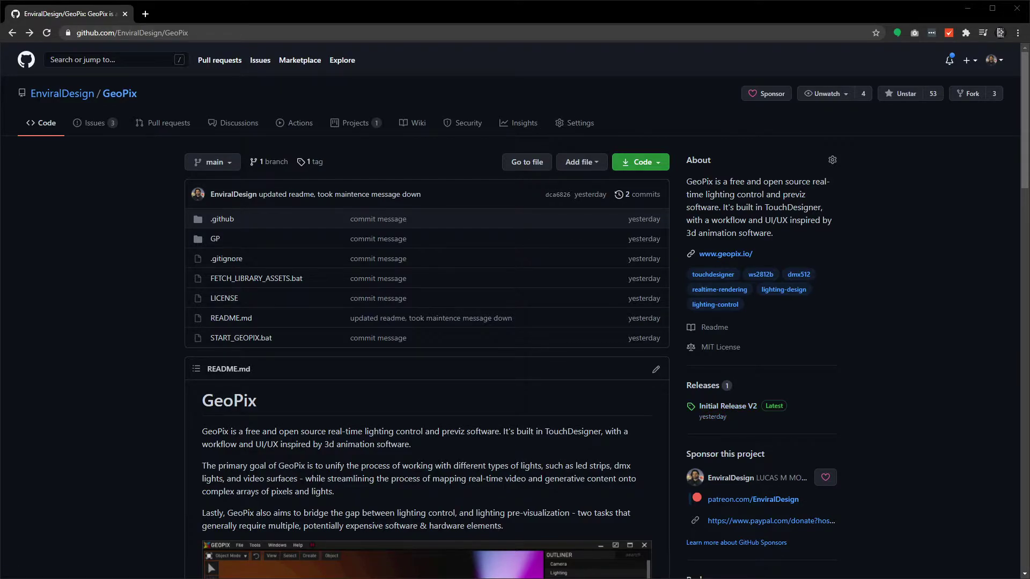
pyautogui.moveTo(1029, 49); pyautogui.dragTo(501, 105)
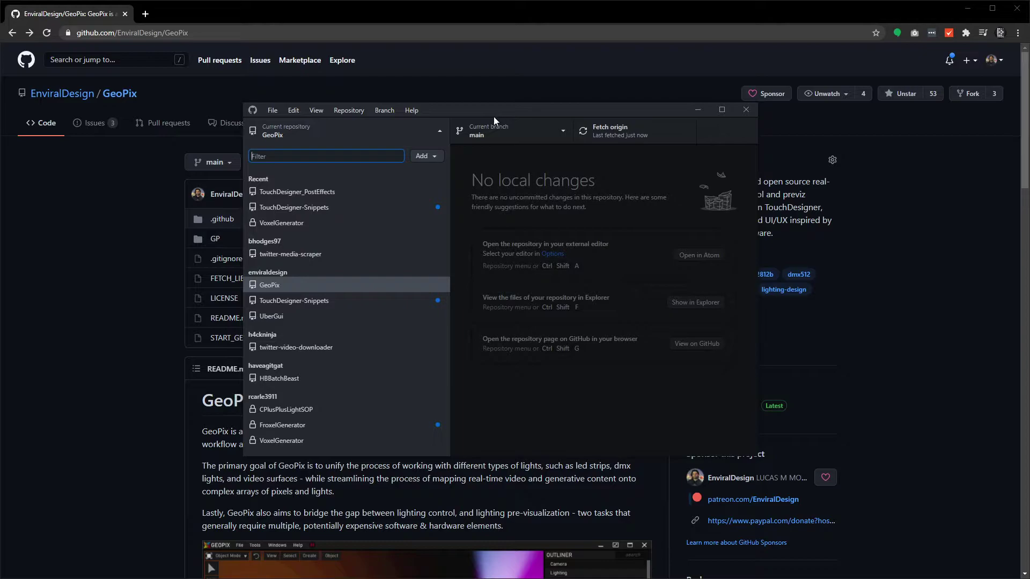
# Open the Clone a repository URL tab, then select the GeoPix web address in Chrome
pyautogui.click(429, 156)
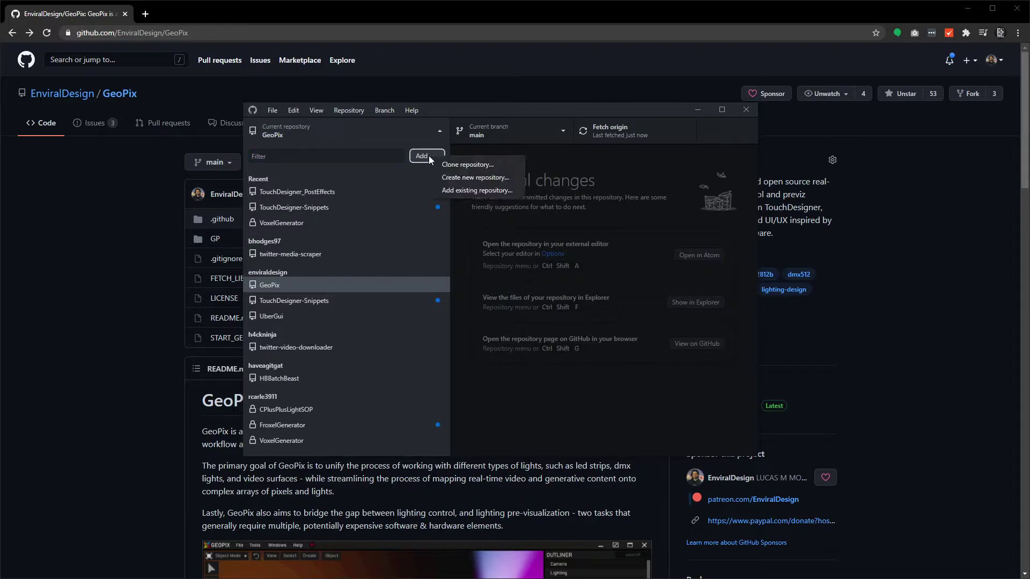
pyautogui.click(475, 166)
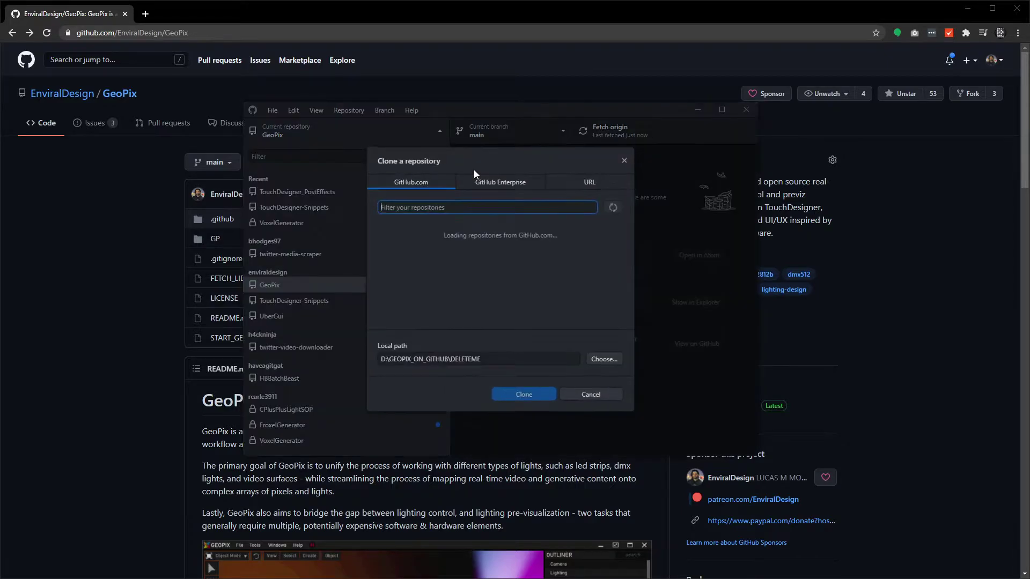
pyautogui.click(609, 176)
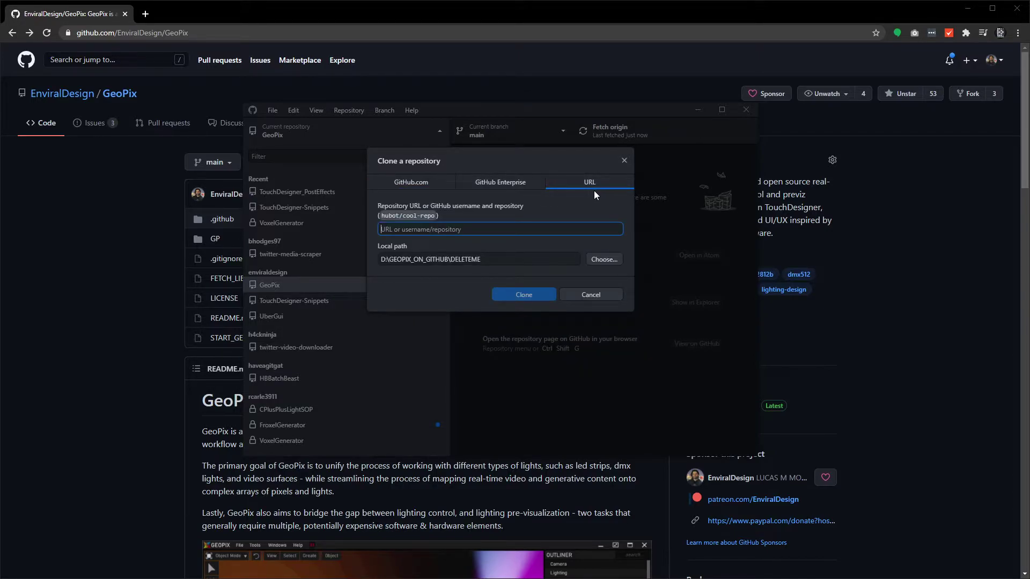
pyautogui.hotkey('alt', 'Tab')
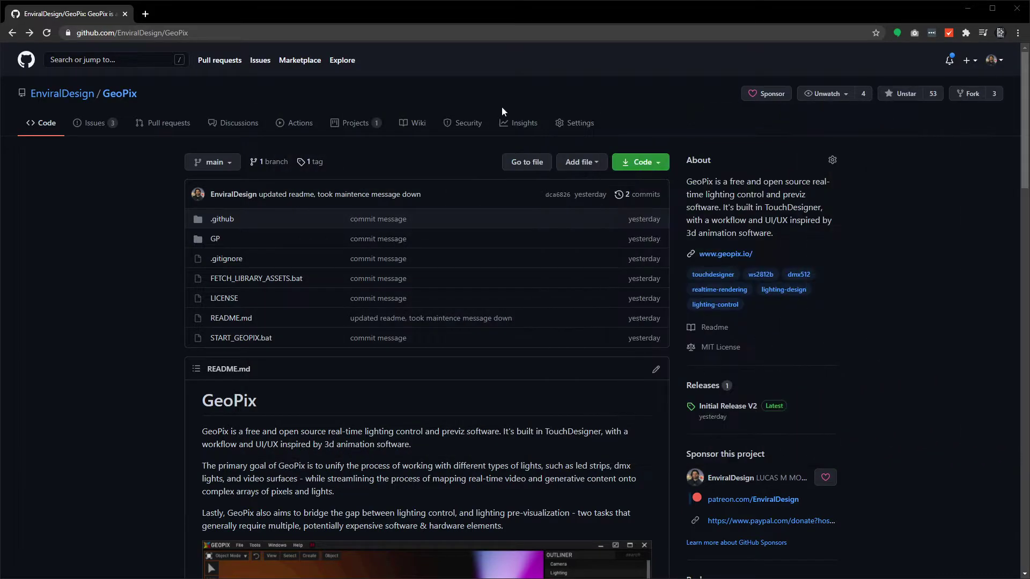
pyautogui.click(243, 33)
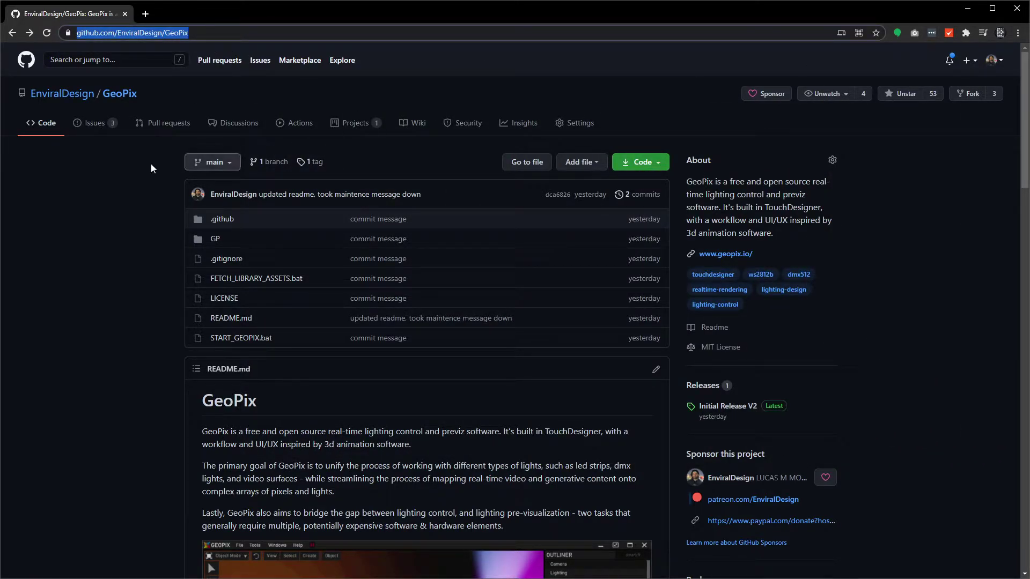
pyautogui.click(94, 160)
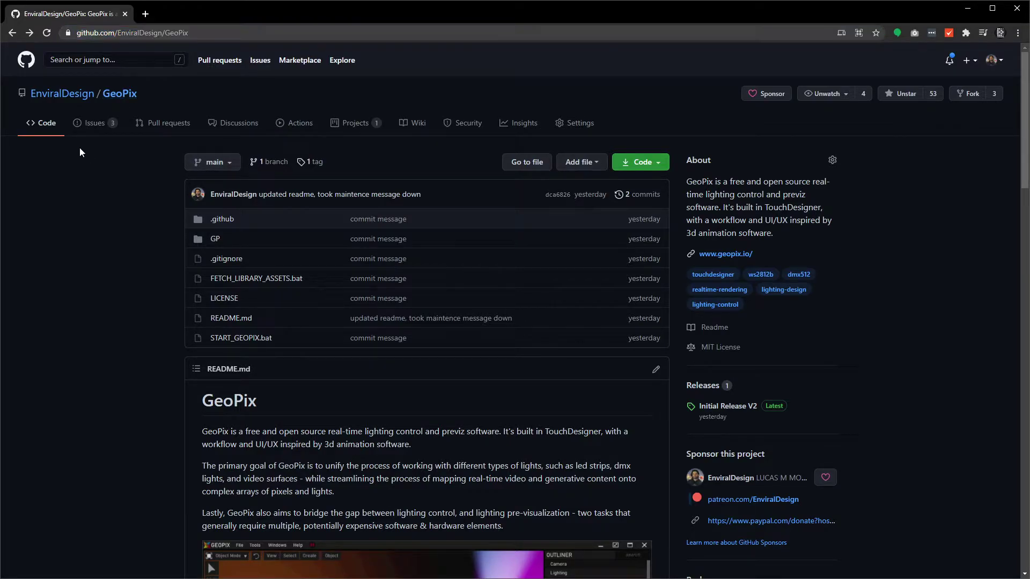
pyautogui.click(46, 125)
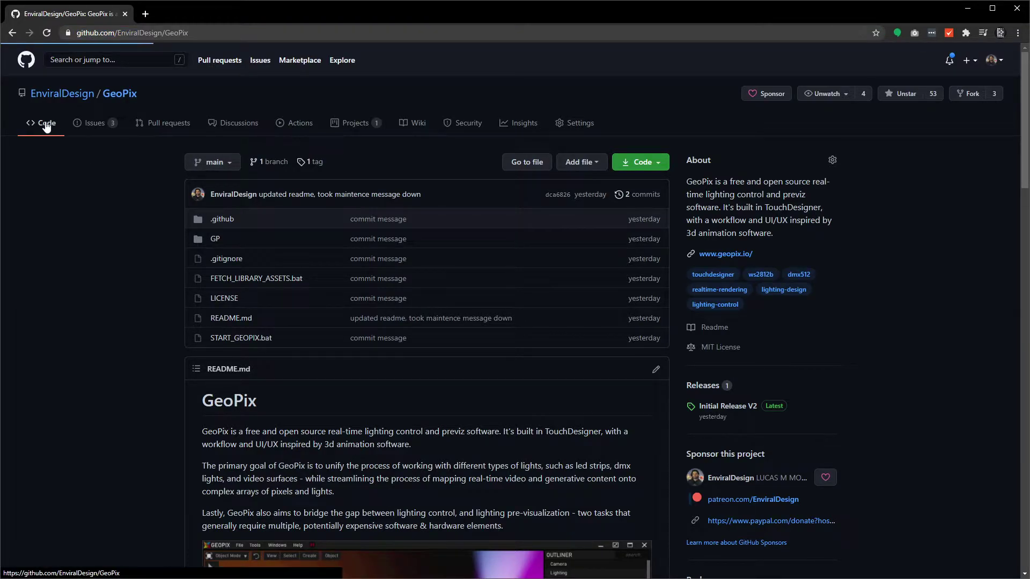
pyautogui.click(214, 162)
pyautogui.click(162, 167)
pyautogui.hotkey('ctrl', 'l')
pyautogui.hotkey('ctrl', 'c')
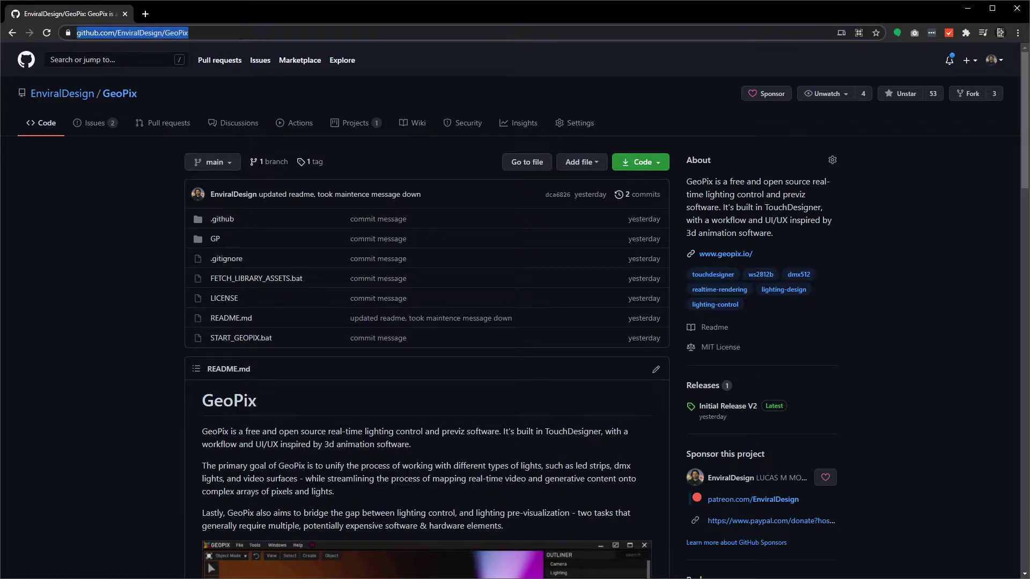
# Paste the GeoPix URL into the clone form, then cancel and select the existing local GeoPix repository
pyautogui.hotkey('alt', 'Tab')
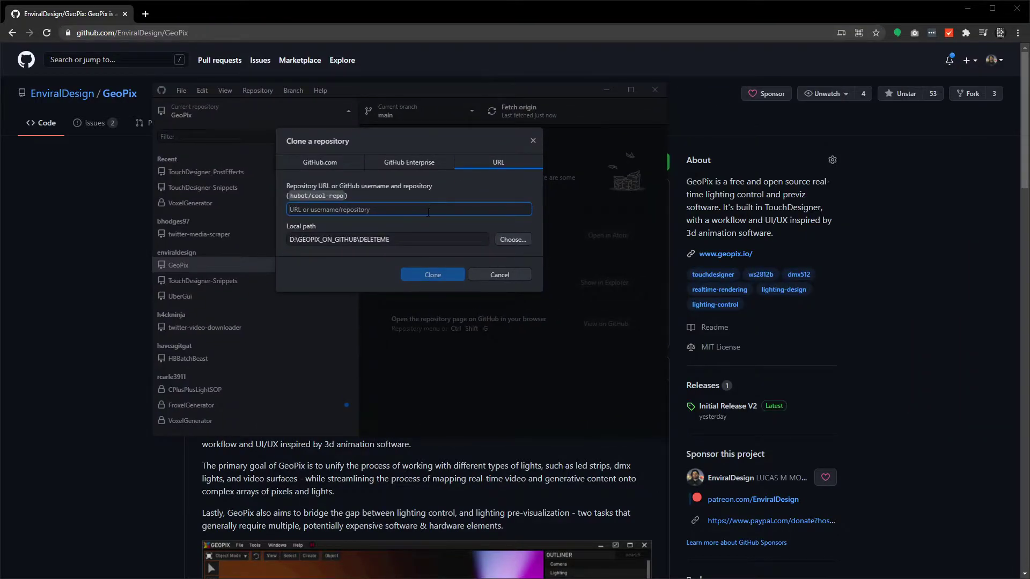
pyautogui.hotkey('ctrl', 'v')
pyautogui.press('Tab')
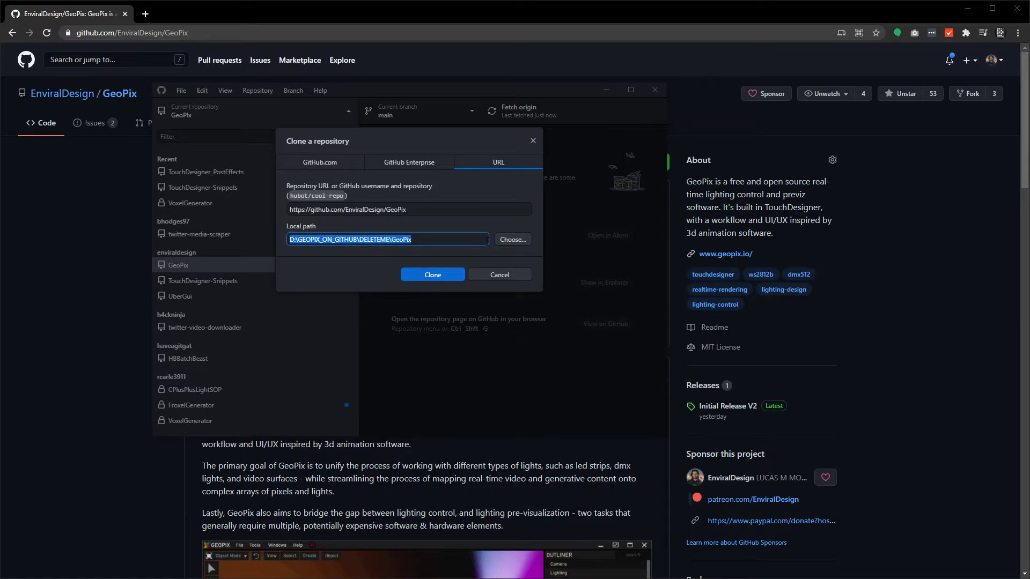
pyautogui.click(419, 241)
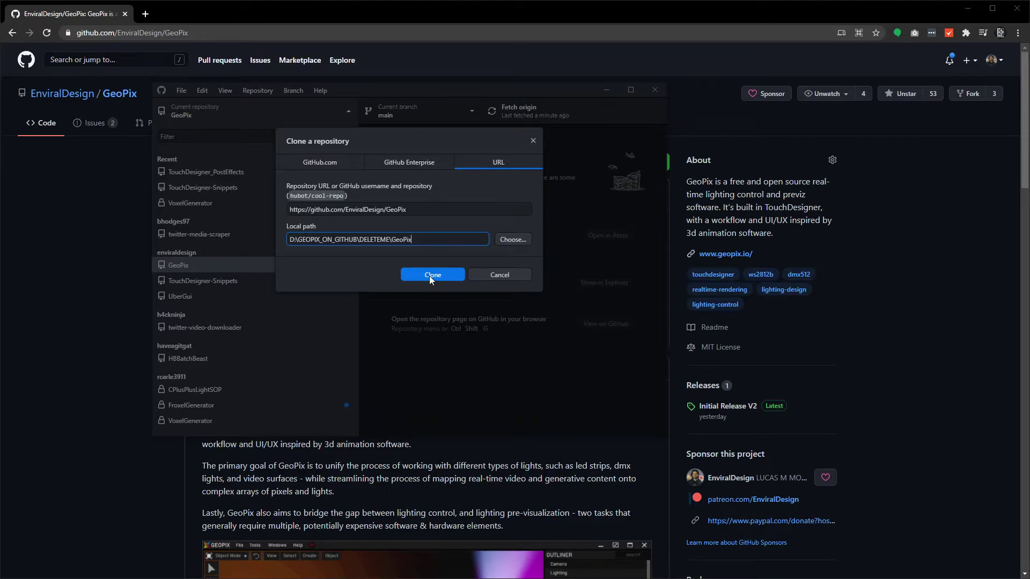
pyautogui.click(475, 279)
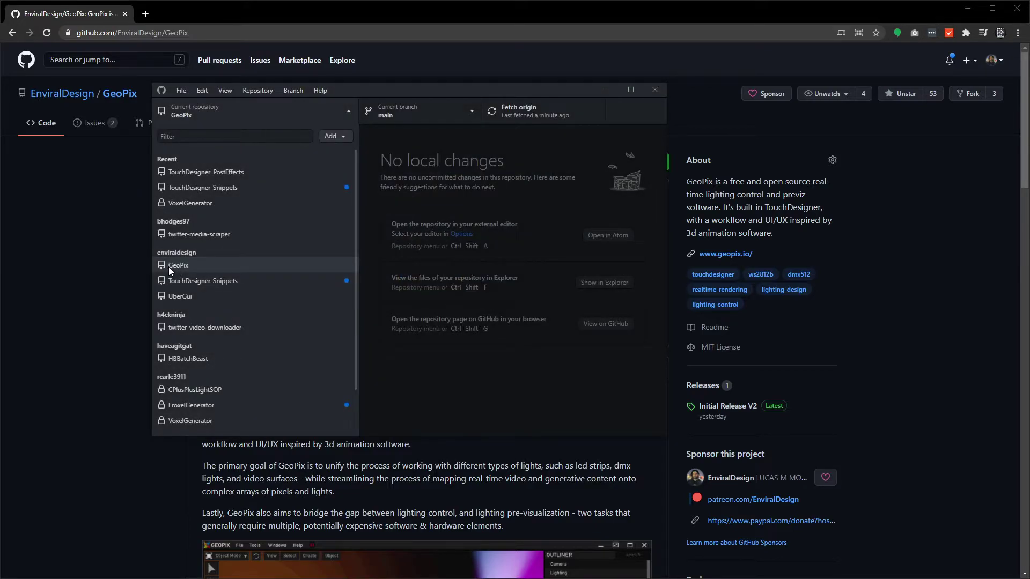
pyautogui.click(541, 117)
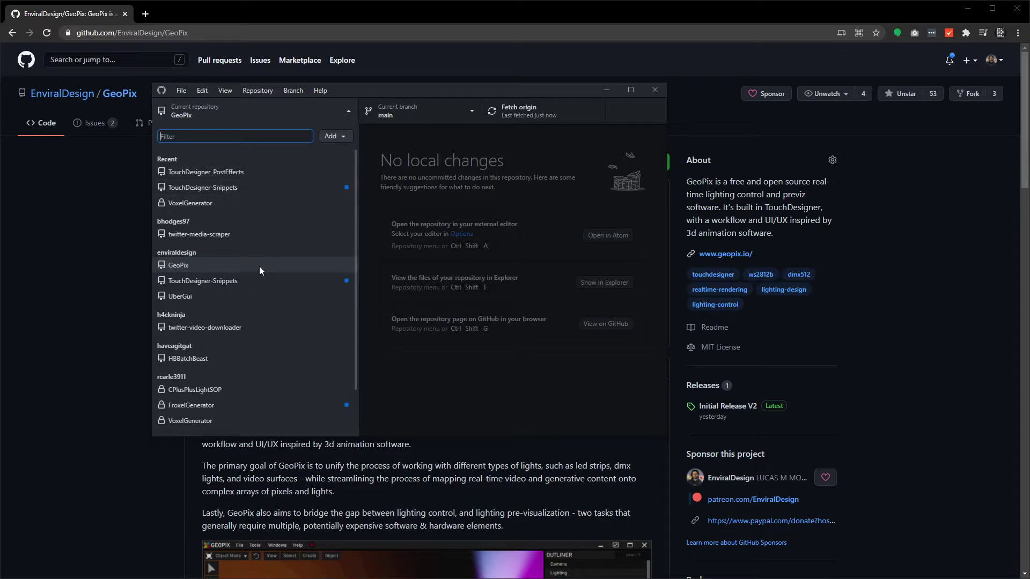
pyautogui.moveTo(533, 85); pyautogui.dragTo(558, 103)
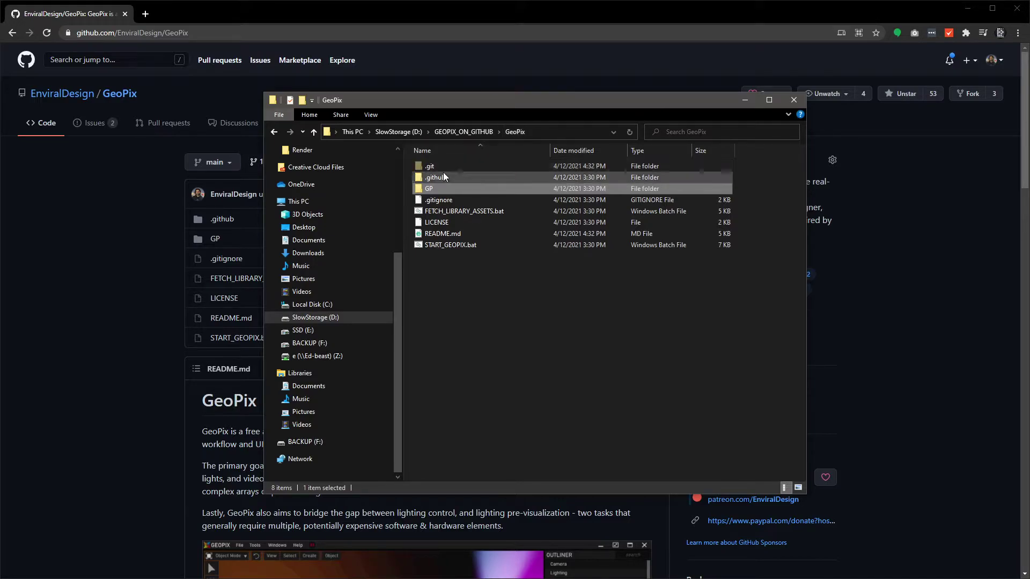
# Point out FETCH_LIBRARY_ASSETS.bat, START_GEOPIX.bat, README.md, LICENSE, .gitignore, .github and .git in the folder
pyautogui.click(445, 212)
pyautogui.click(452, 246)
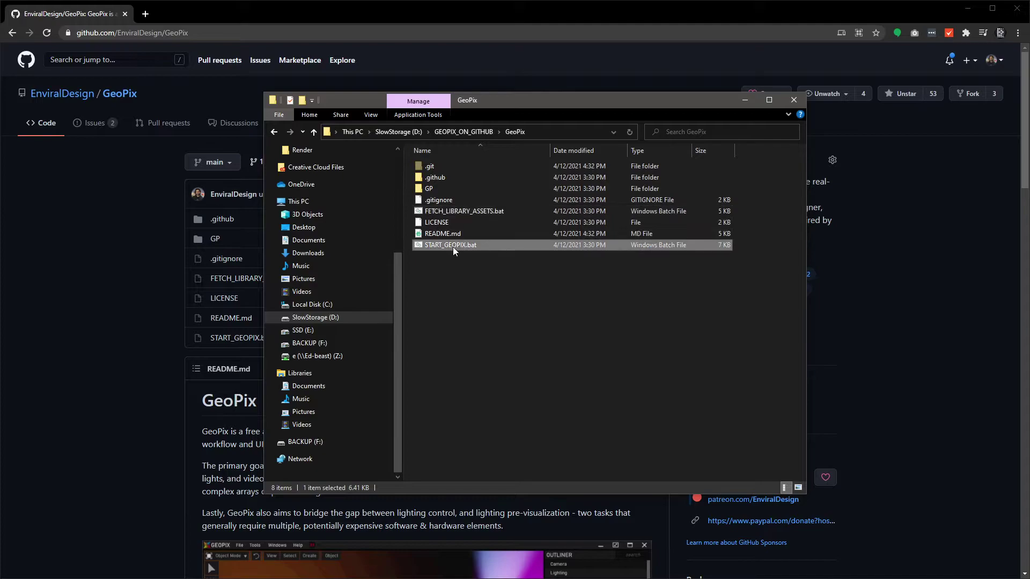
pyautogui.click(455, 236)
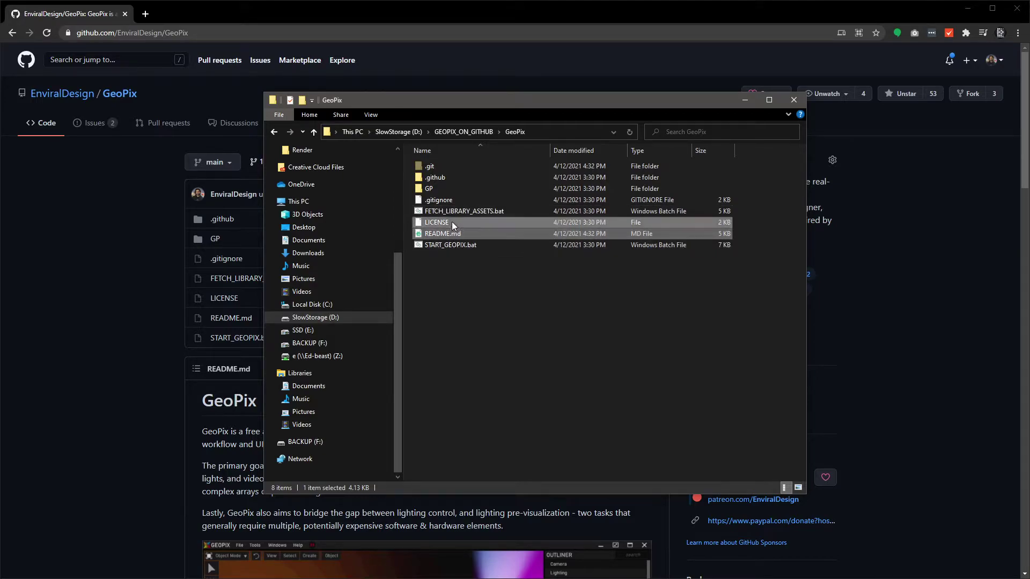
pyautogui.keyDown('ctrl'); pyautogui.click(450, 221); pyautogui.keyUp('ctrl')
pyautogui.keyDown('ctrl'); pyautogui.click(450, 202); pyautogui.keyUp('ctrl')
pyautogui.keyDown('ctrl'); pyautogui.click(448, 179); pyautogui.keyUp('ctrl')
pyautogui.keyDown('ctrl'); pyautogui.click(447, 166); pyautogui.keyUp('ctrl')
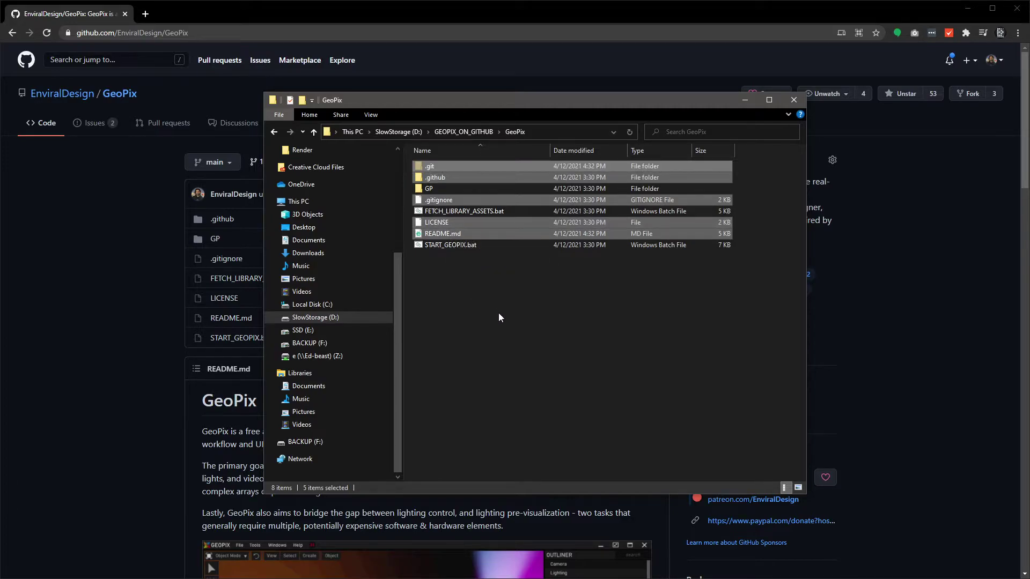
pyautogui.click(473, 276)
# Show the GitHub repository page and highlight its README.md heading
pyautogui.click(745, 100)
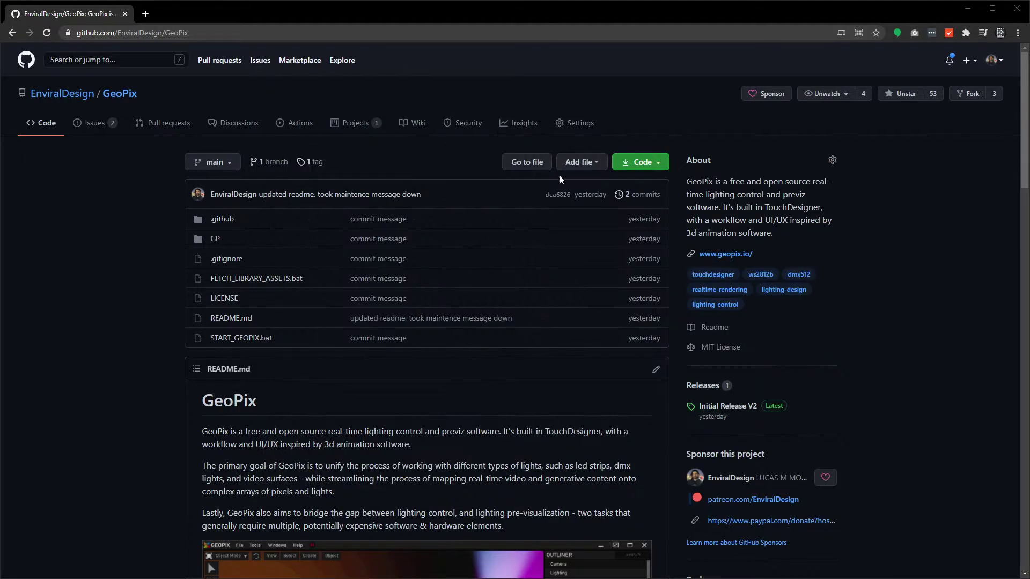
pyautogui.scroll(-5, 204, 342)
pyautogui.scroll(-10, 220, 343)
pyautogui.scroll(15, 222, 330)
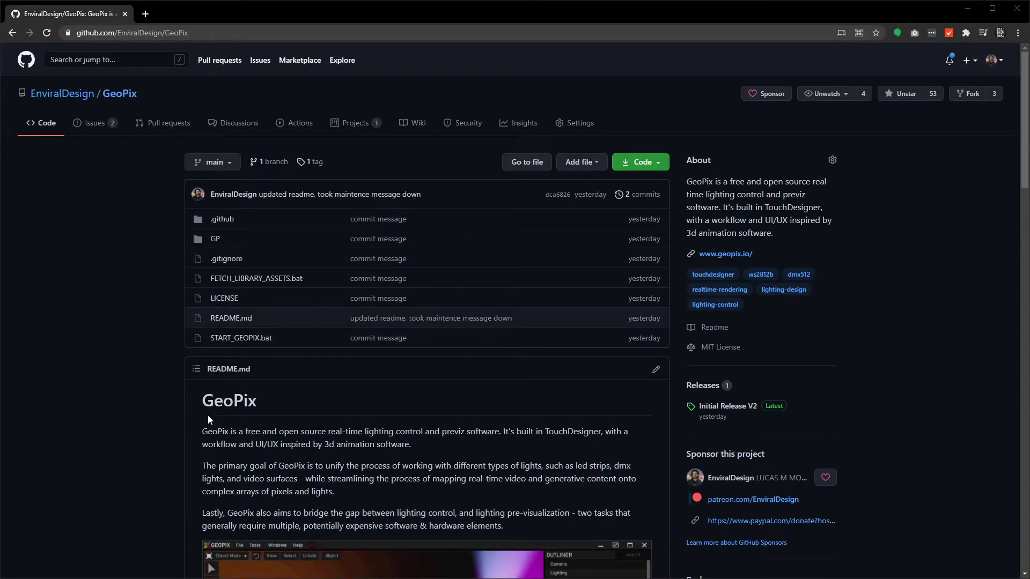
pyautogui.moveTo(206, 371); pyautogui.dragTo(251, 371)
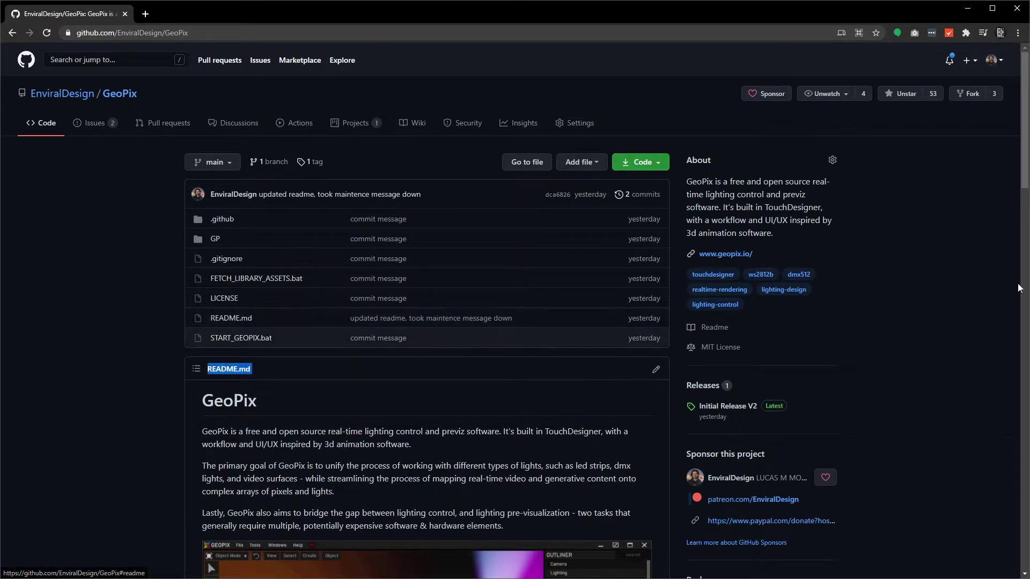
# Select README.md in the local folder and move the folder window to the left
pyautogui.hotkey('alt', 'Tab')
pyautogui.click(495, 263)
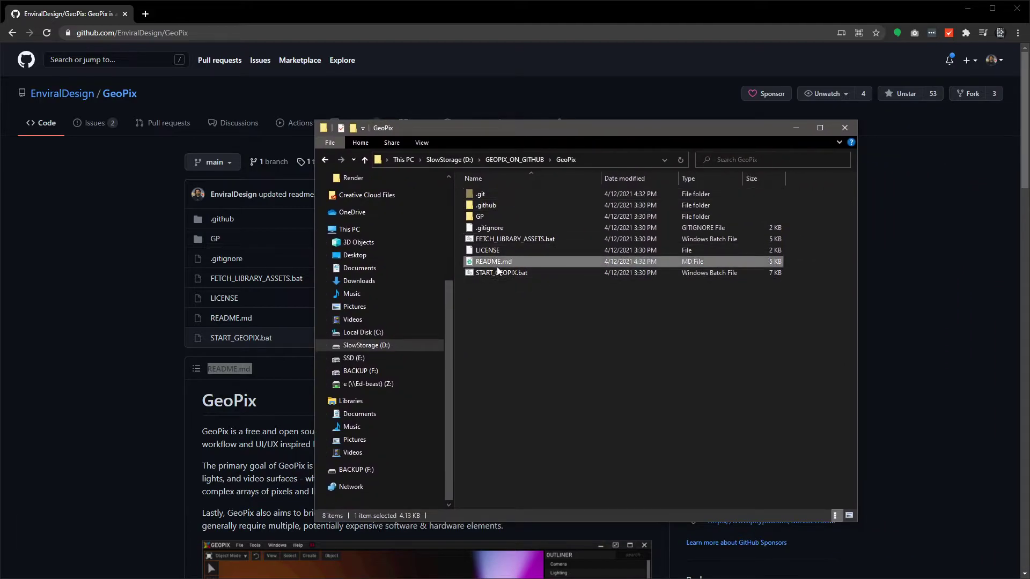
pyautogui.moveTo(522, 135); pyautogui.dragTo(1029, 126)
pyautogui.click(531, 338)
pyautogui.click(79, 361)
pyautogui.hotkey('alt', 'Tab')
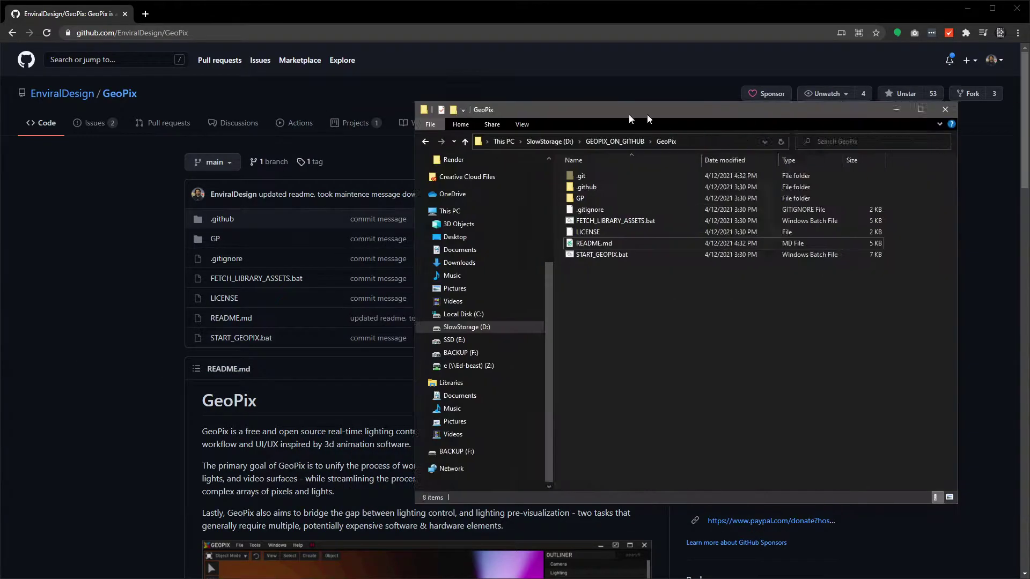
pyautogui.moveTo(598, 117); pyautogui.dragTo(476, 117)
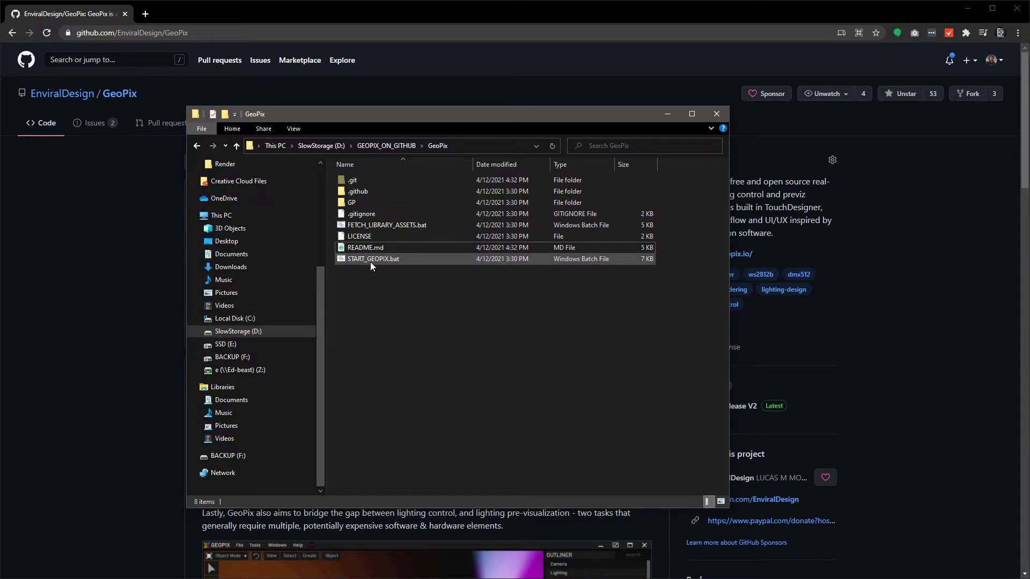
# Run START_GEOPIX.bat and follow its console as it finds and downloads TouchDesigner.2020.28110
pyautogui.click(405, 262)
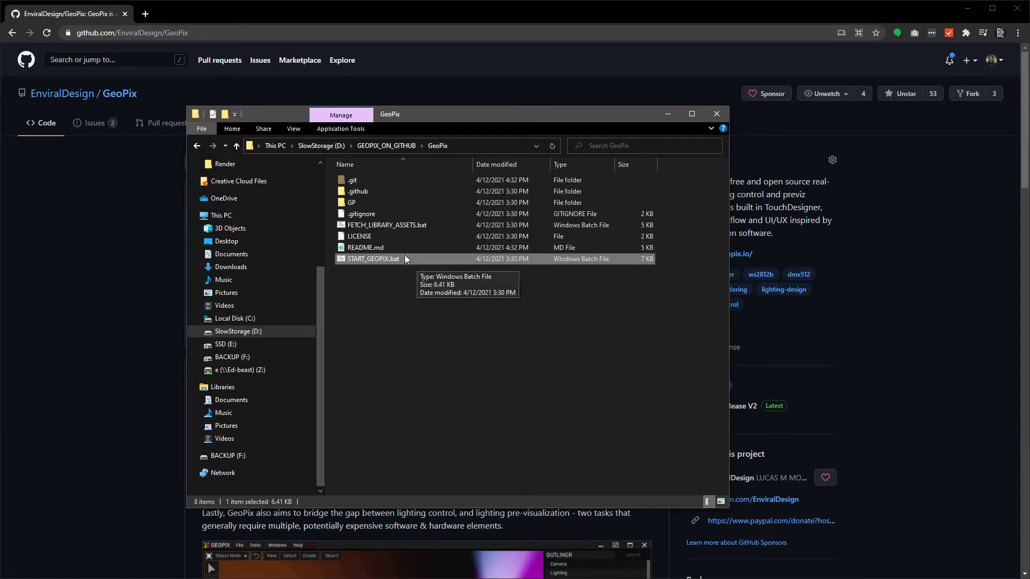
pyautogui.doubleClick(368, 261)
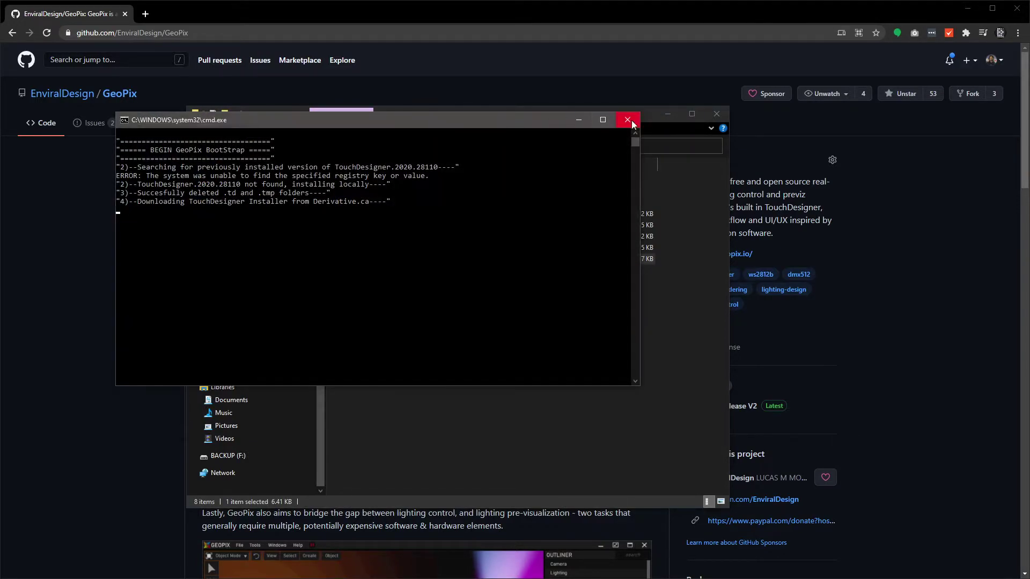
pyautogui.click(666, 134)
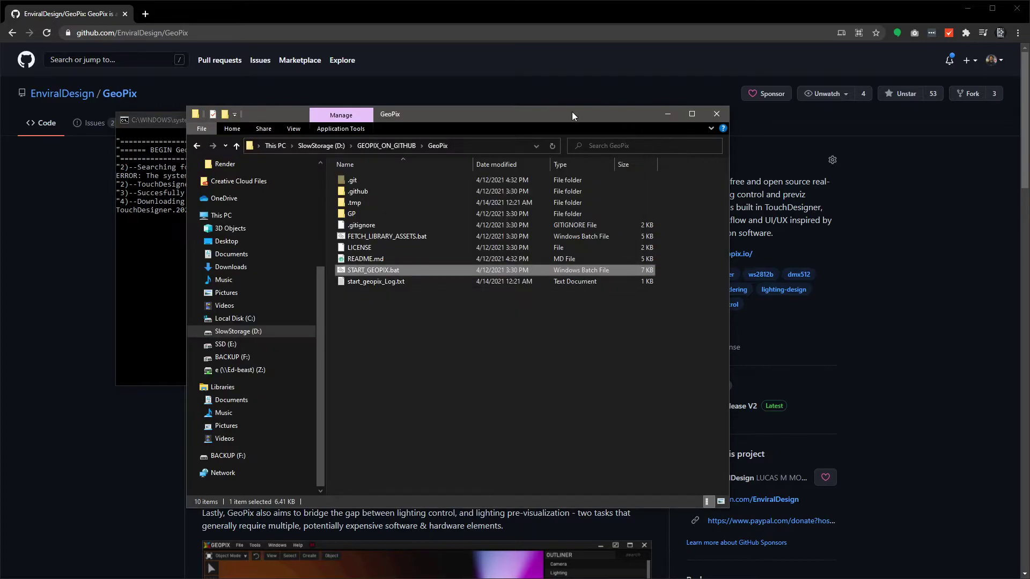
pyautogui.click(668, 114)
pyautogui.moveTo(257, 116); pyautogui.dragTo(246, 91)
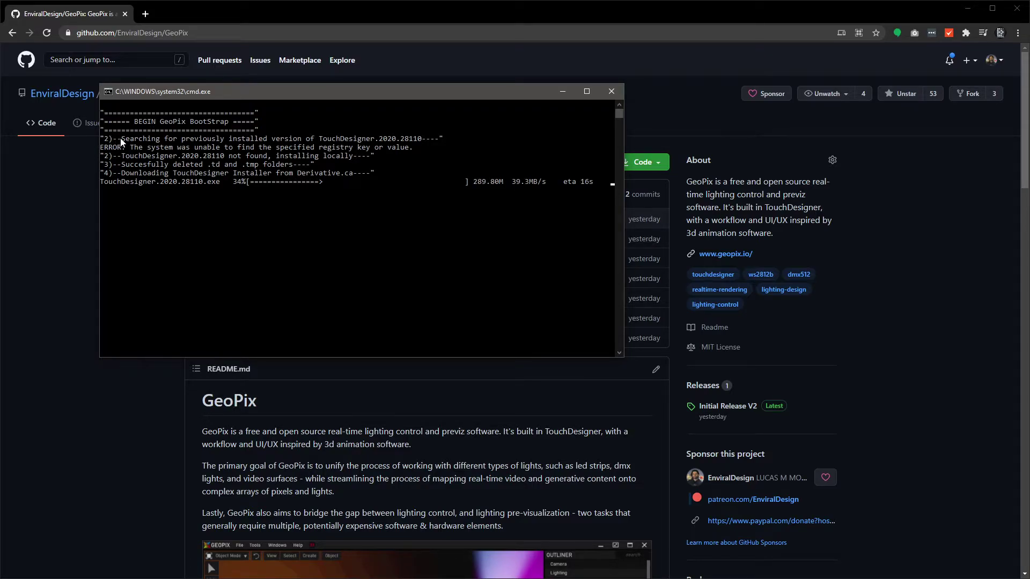
pyautogui.moveTo(120, 142); pyautogui.dragTo(422, 143)
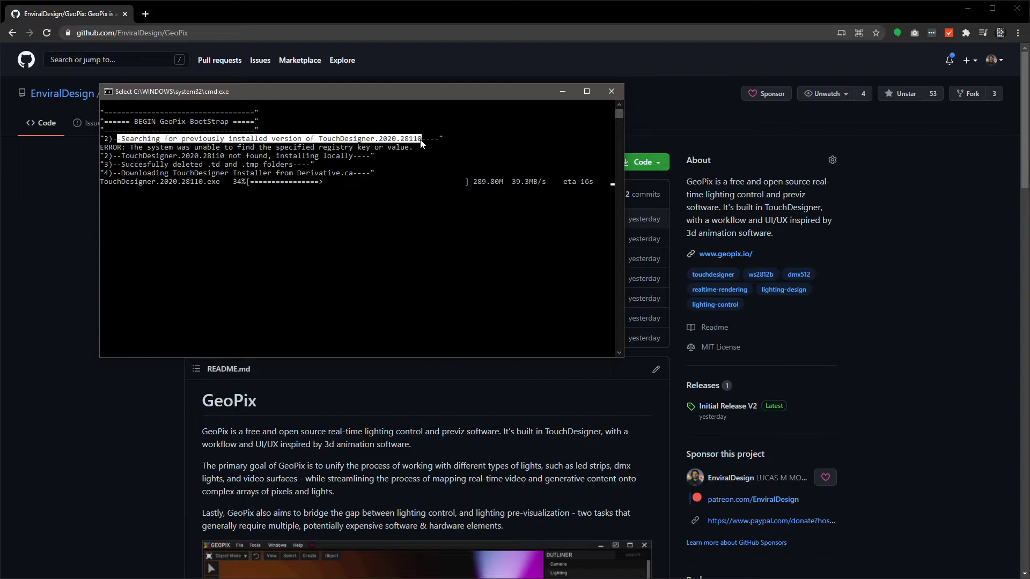
pyautogui.rightClick(390, 153)
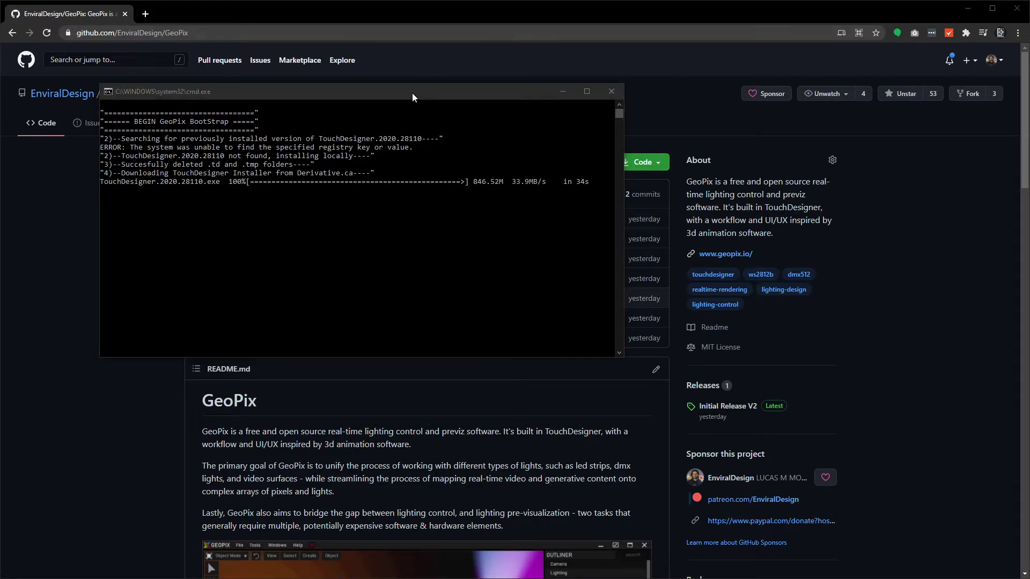
pyautogui.moveTo(411, 92); pyautogui.dragTo(329, 110)
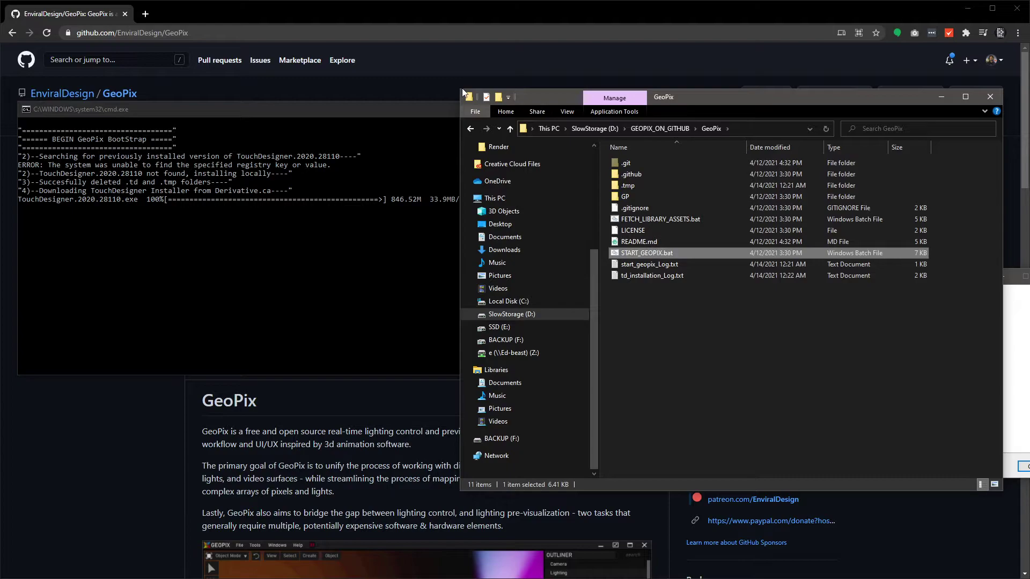
# Shrink the folder window and move the TouchDesigner installer aside while it extracts into GeoPix\.td
pyautogui.moveTo(462, 92); pyautogui.dragTo(562, 104)
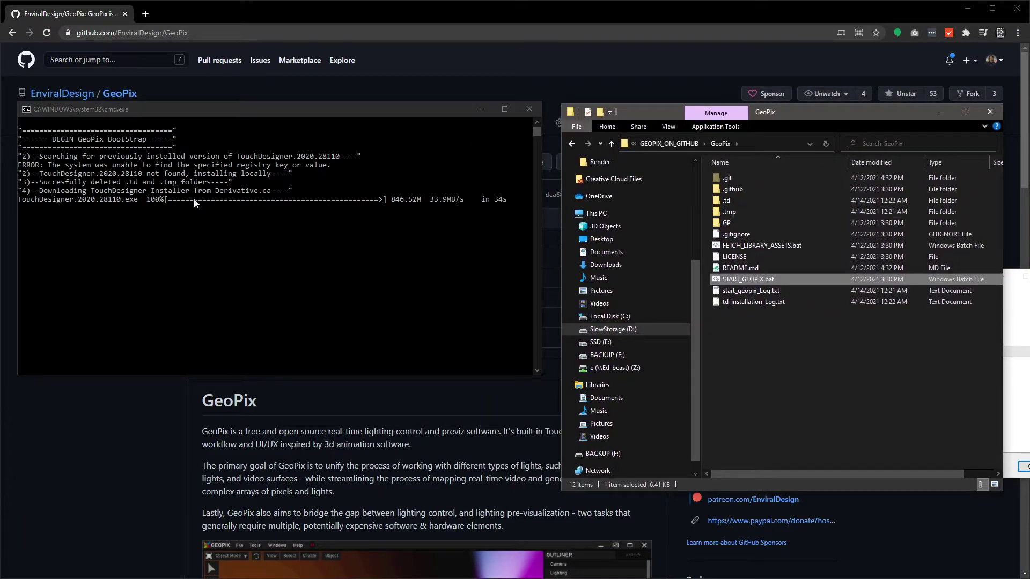
pyautogui.moveTo(928, 338); pyautogui.dragTo(456, 375)
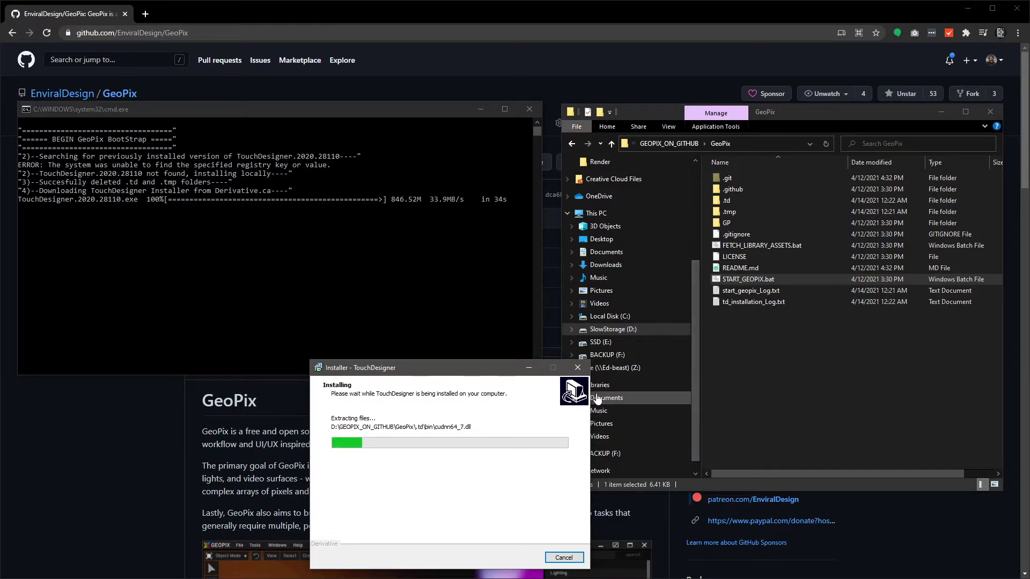
pyautogui.moveTo(452, 371); pyautogui.dragTo(340, 349)
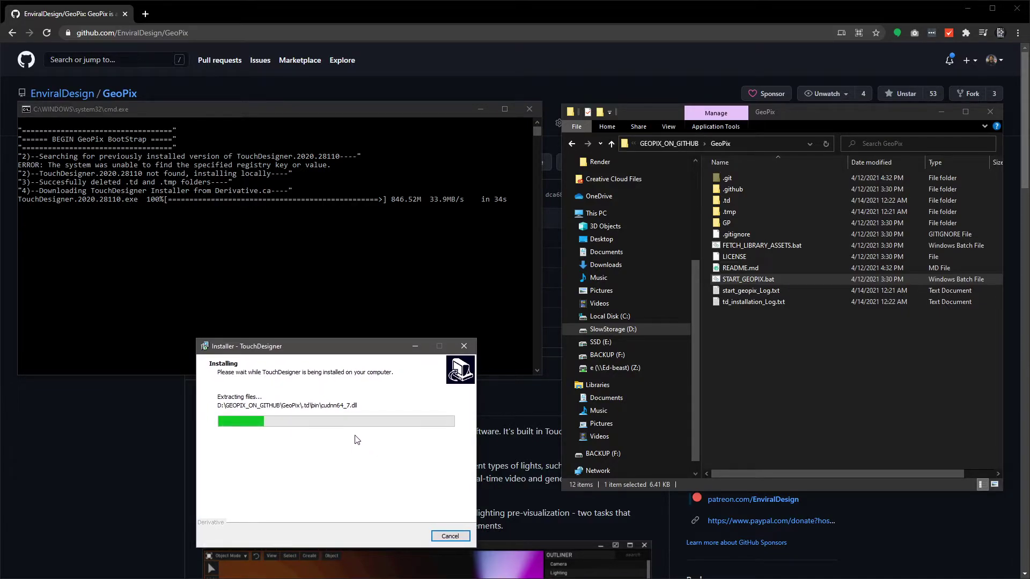
pyautogui.moveTo(322, 351); pyautogui.dragTo(336, 345)
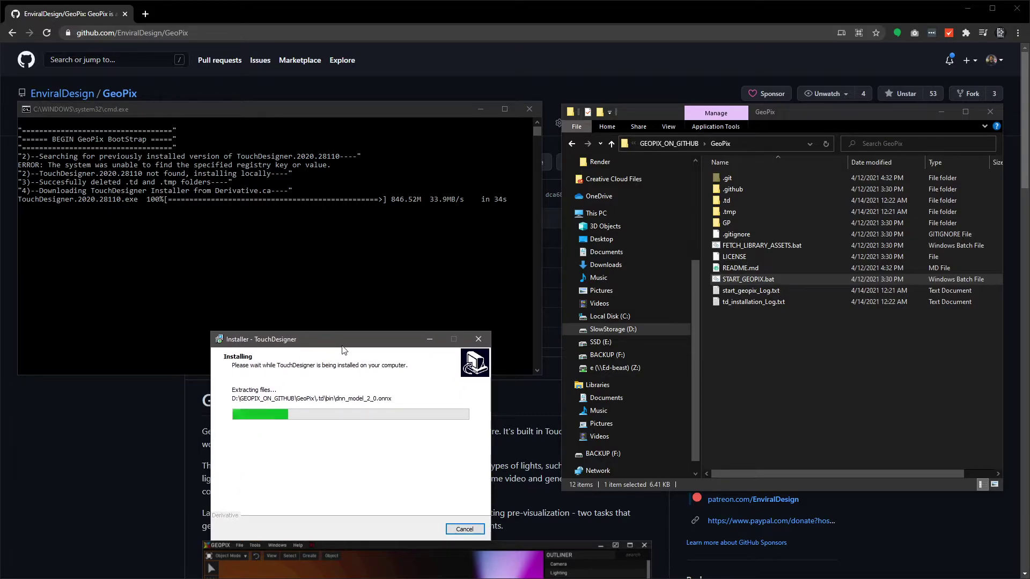
pyautogui.moveTo(344, 346); pyautogui.dragTo(215, 276)
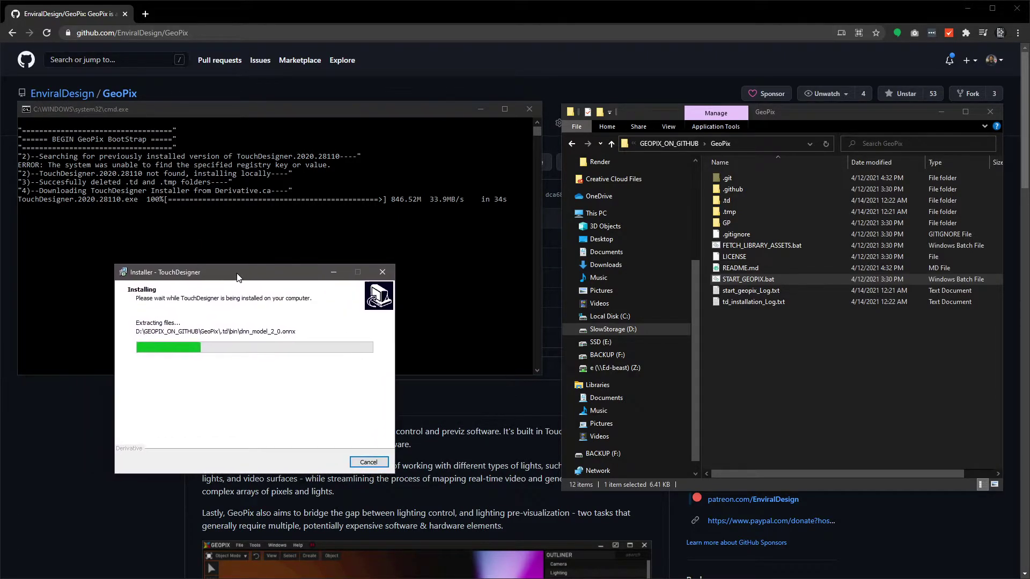
pyautogui.moveTo(237, 274); pyautogui.dragTo(238, 276)
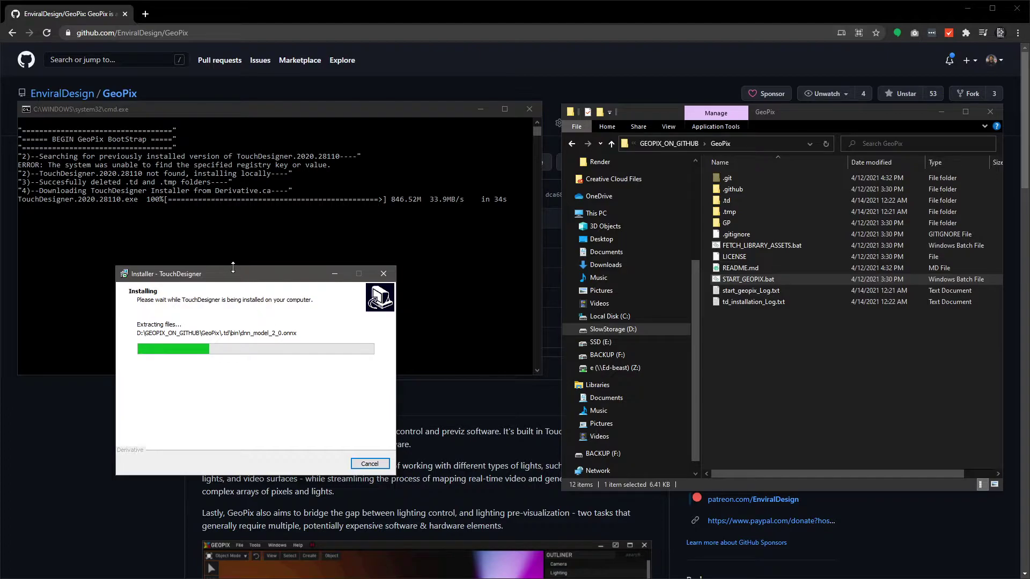
pyautogui.moveTo(224, 277); pyautogui.dragTo(123, 364)
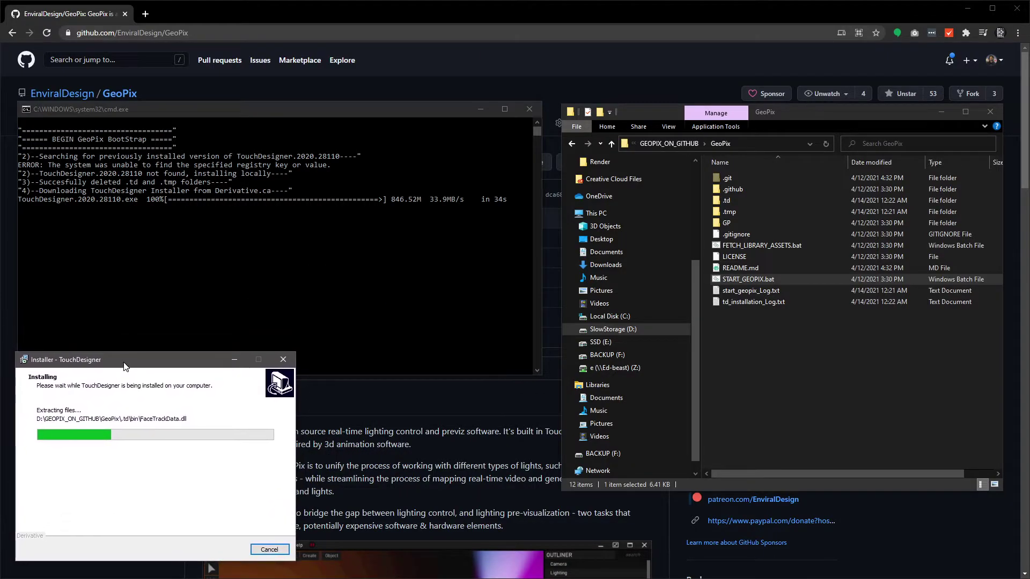
# Peek into the .td install folder, then return to GeoPix and clear the selection
pyautogui.doubleClick(736, 204)
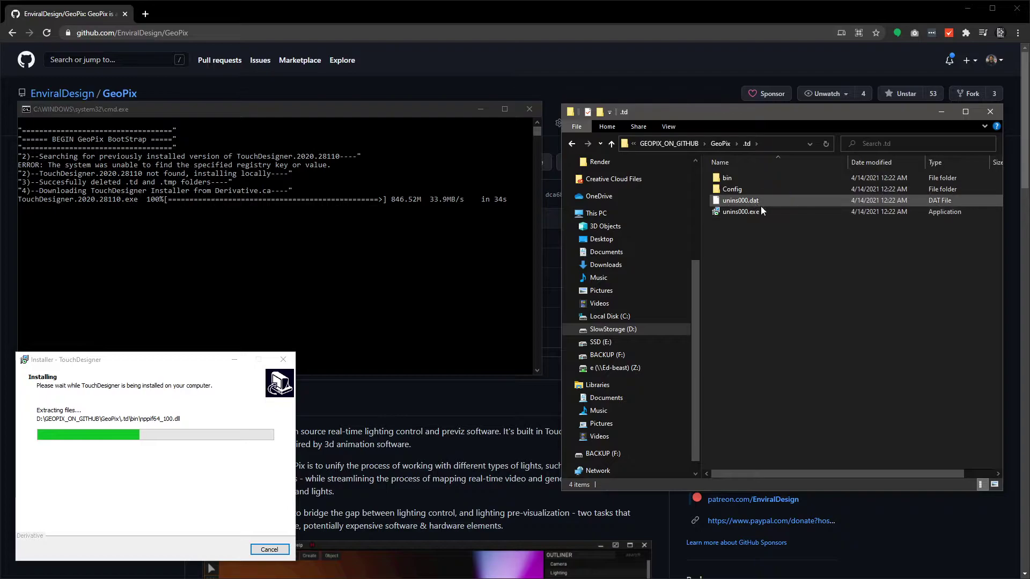
pyautogui.click(729, 142)
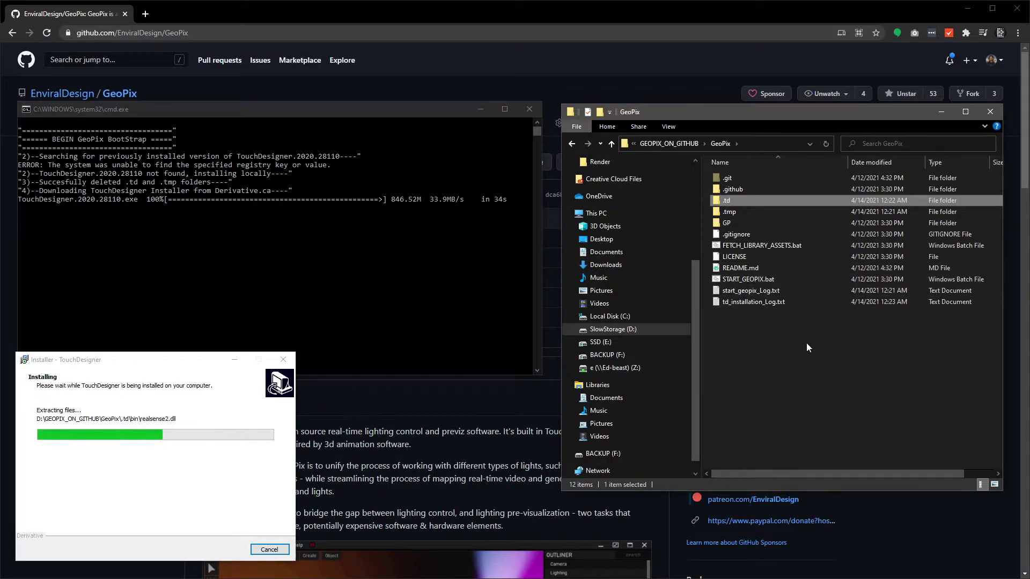
pyautogui.click(768, 323)
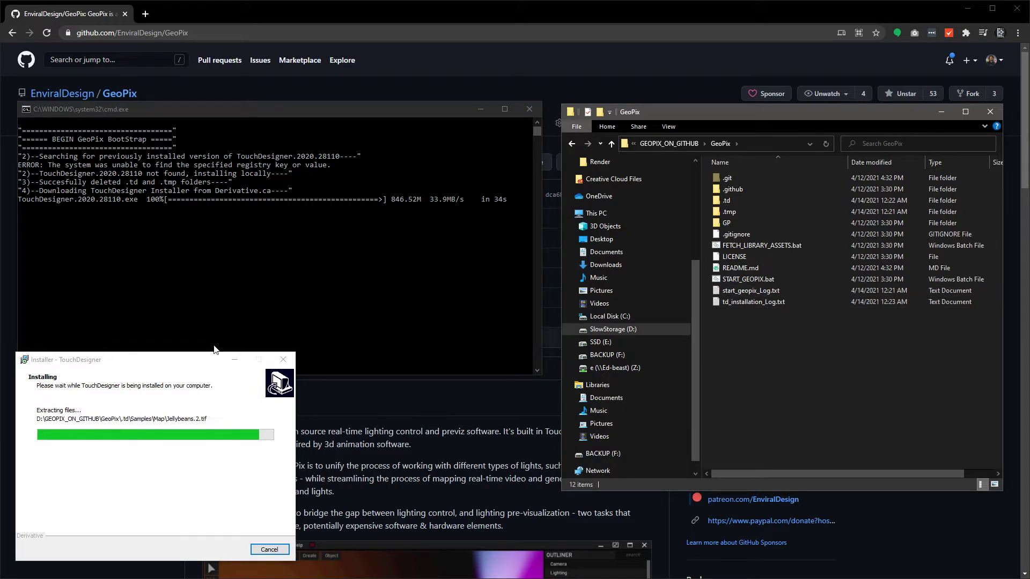
# Move the installer aside and bring the setup console forward to follow the library asset download
pyautogui.moveTo(133, 367); pyautogui.dragTo(241, 346)
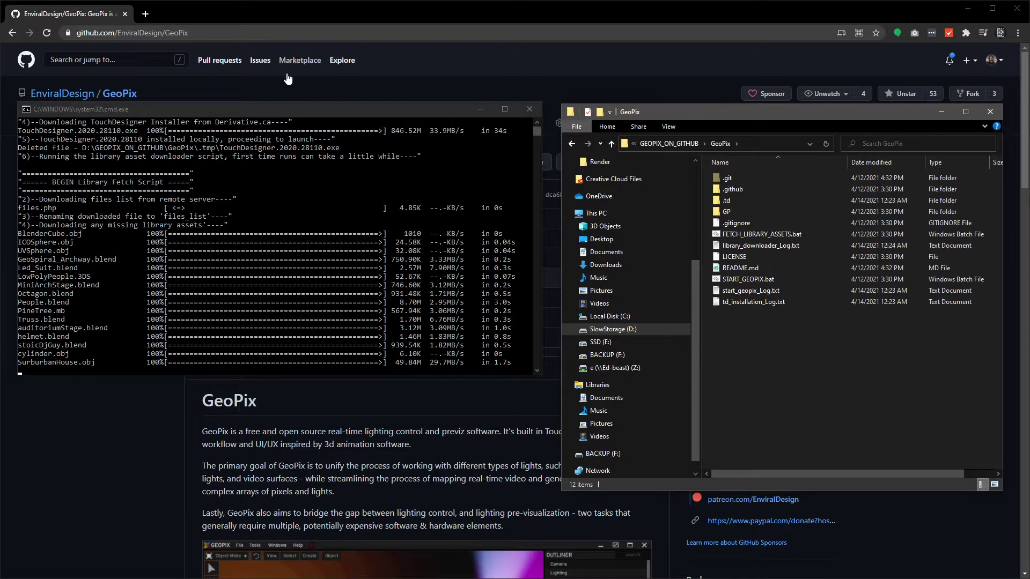
pyautogui.click(301, 113)
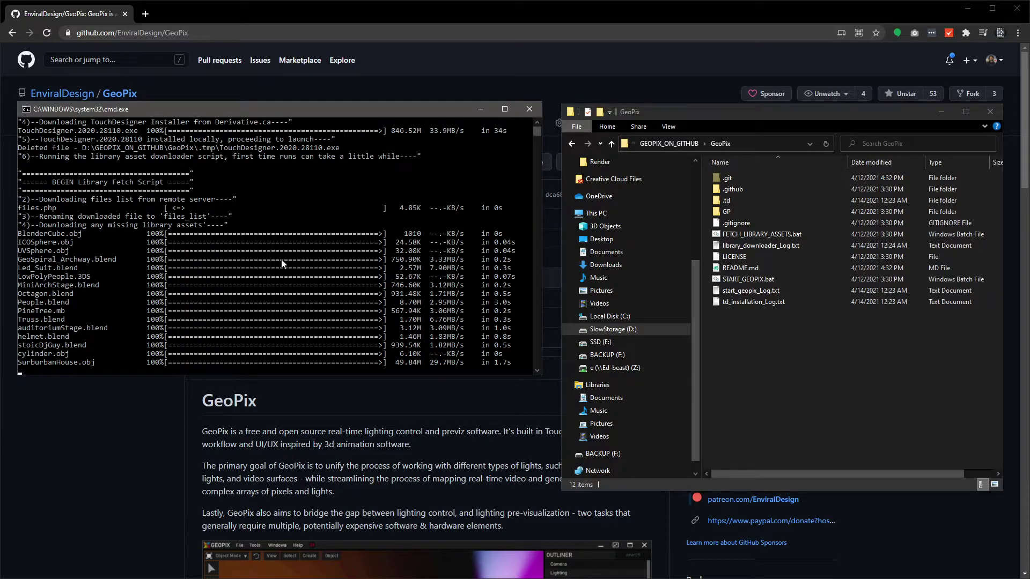
# Open the GP folder, check the download console, then open LIBRARY
pyautogui.doubleClick(758, 209)
pyautogui.click(379, 226)
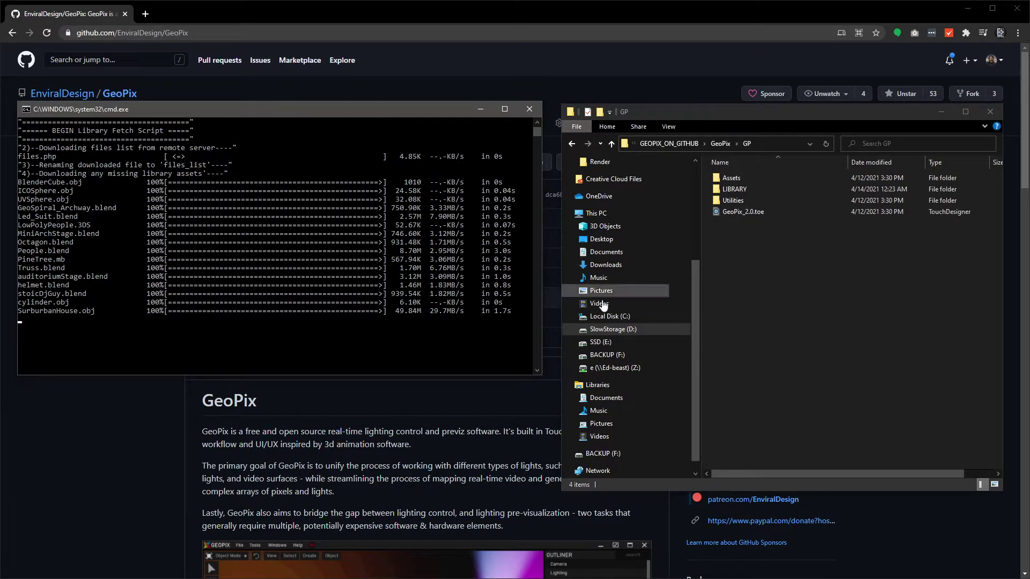
pyautogui.click(751, 252)
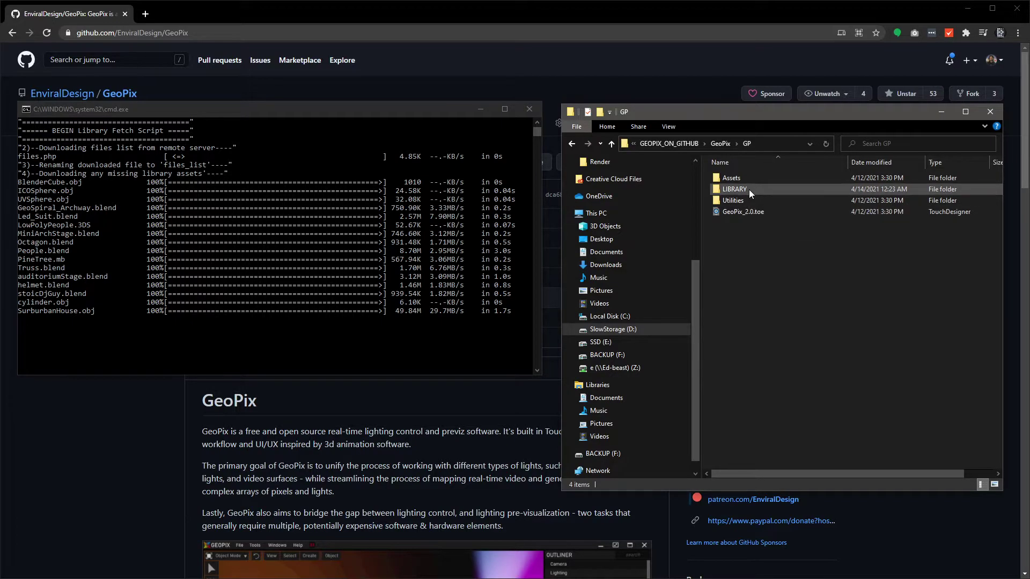
pyautogui.doubleClick(749, 189)
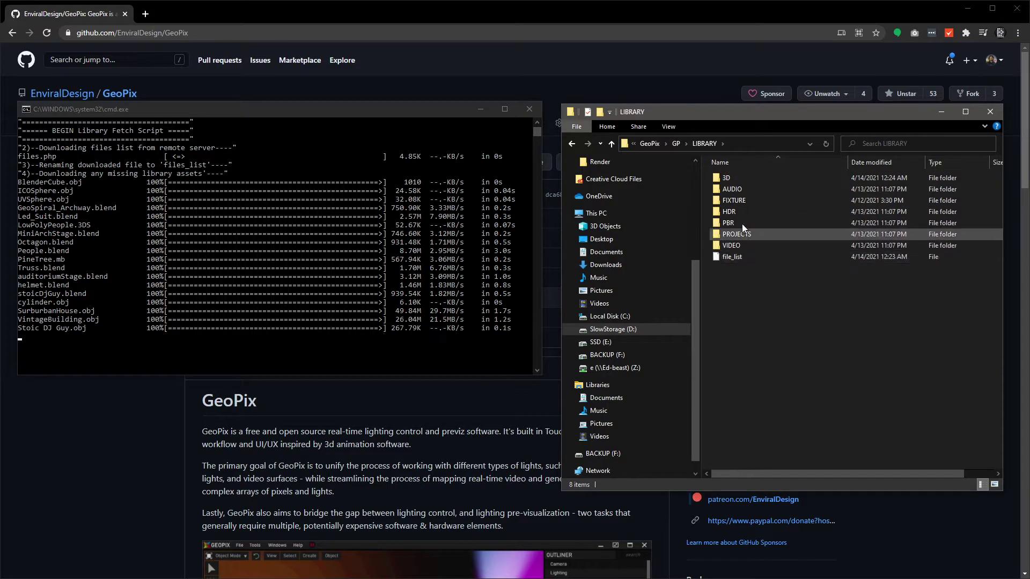
# Inspect the 3D, AUDIO, FIXTURE, HDR, PBR, PROJECTS and VIDEO subfolders of LIBRARY in turn
pyautogui.doubleClick(750, 177)
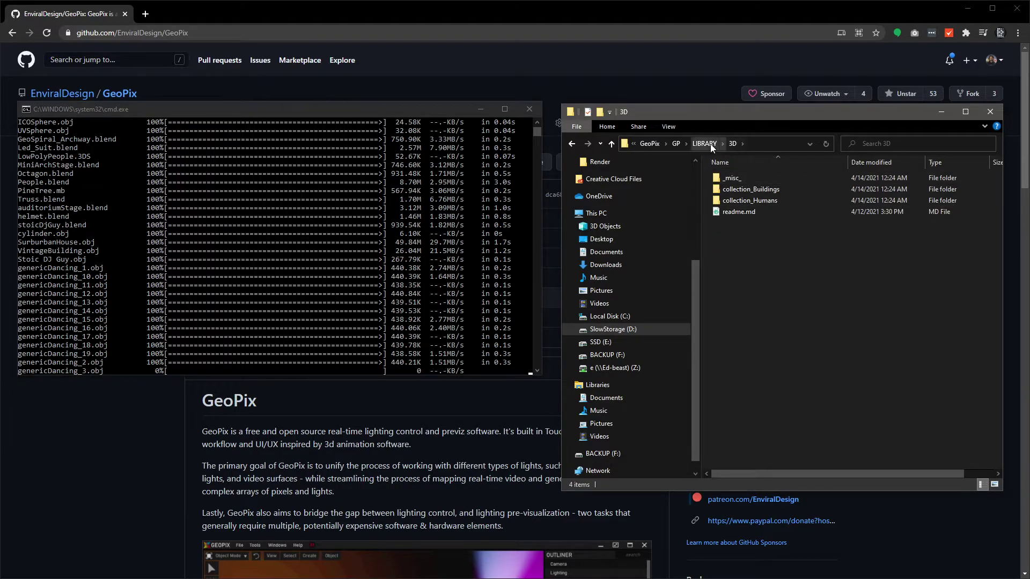
pyautogui.click(710, 144)
pyautogui.doubleClick(737, 189)
pyautogui.click(726, 144)
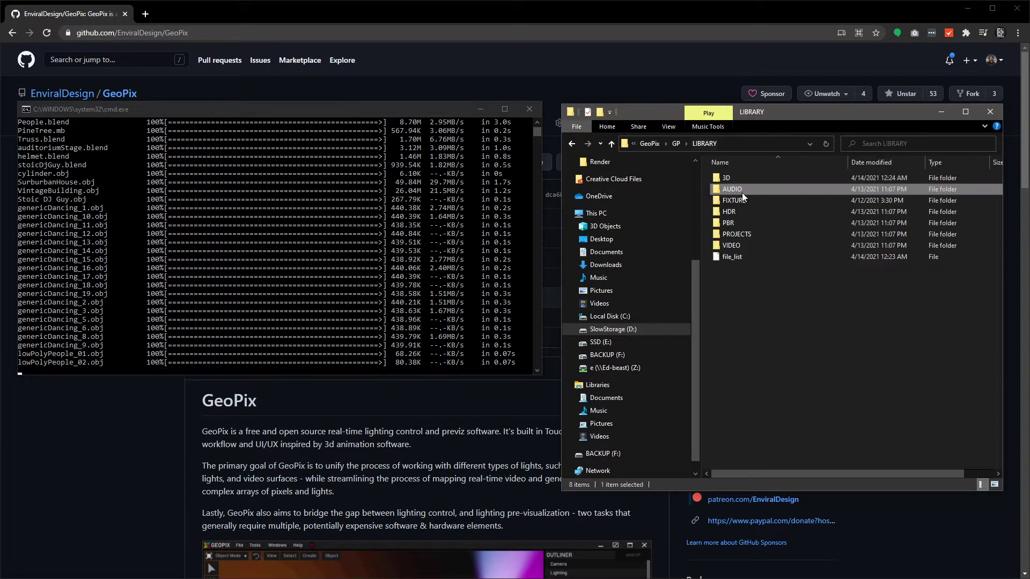
pyautogui.doubleClick(745, 197)
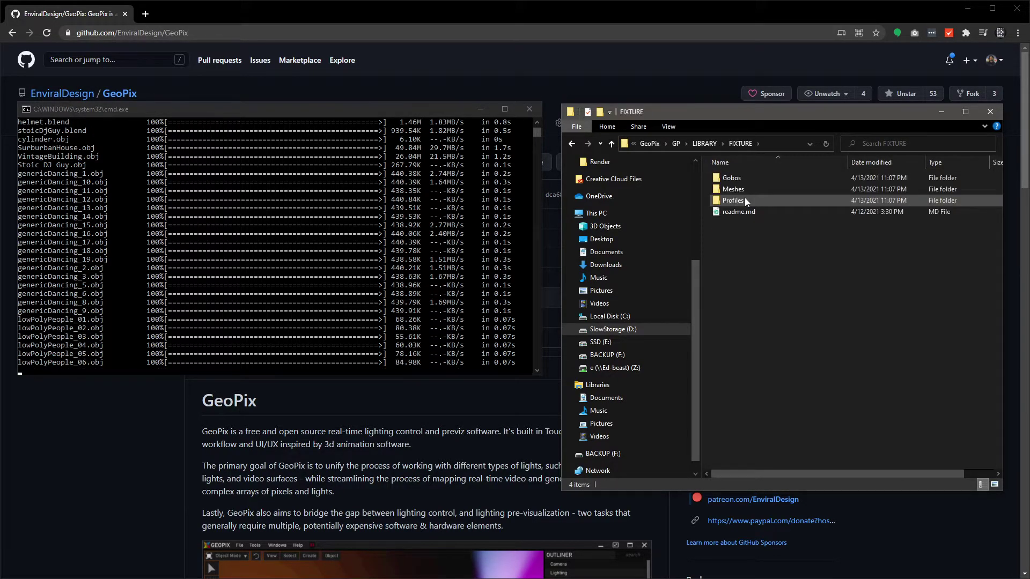
pyautogui.click(707, 143)
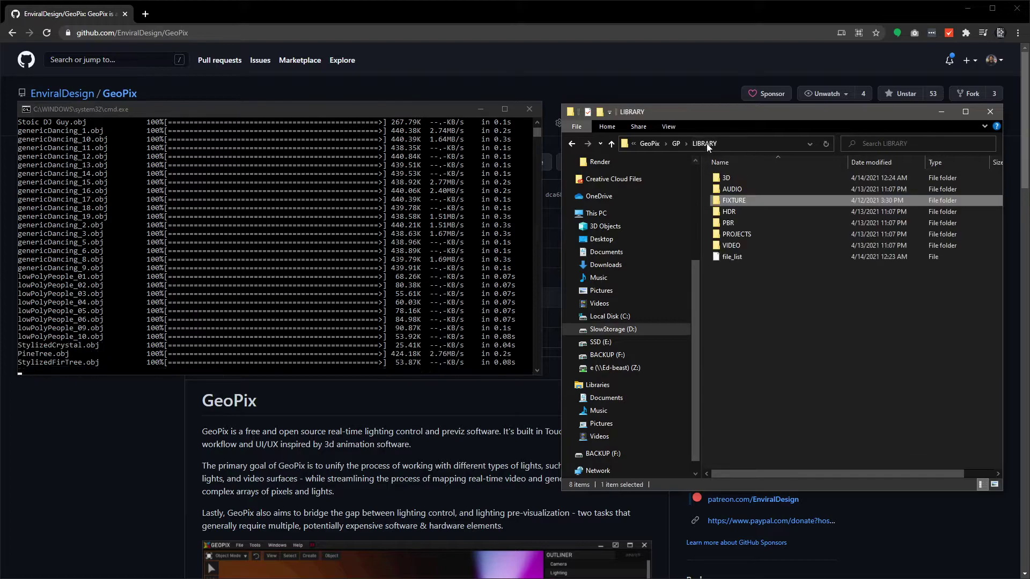
pyautogui.doubleClick(730, 213)
pyautogui.press('BackSpace')
pyautogui.doubleClick(743, 226)
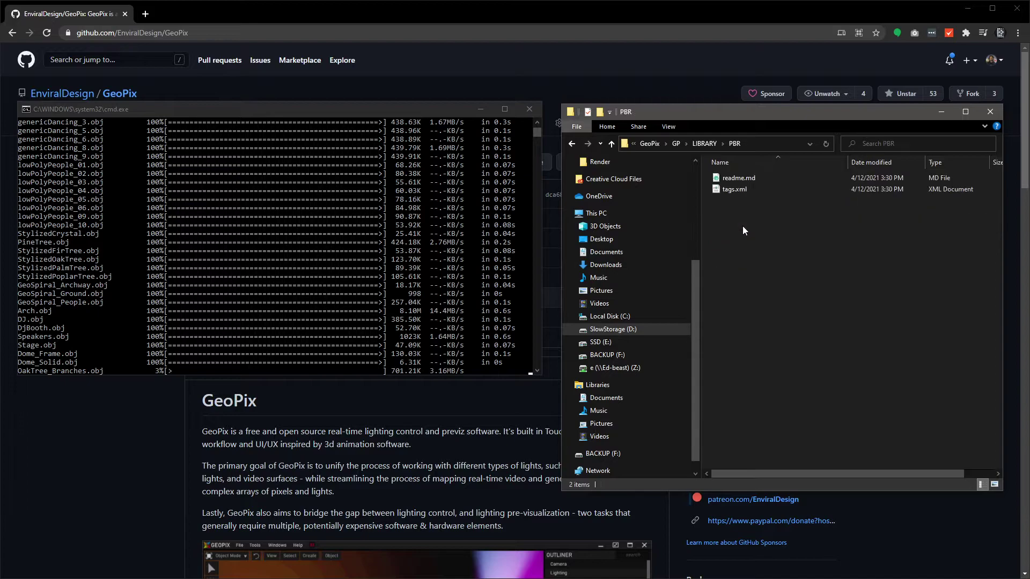
pyautogui.click(709, 145)
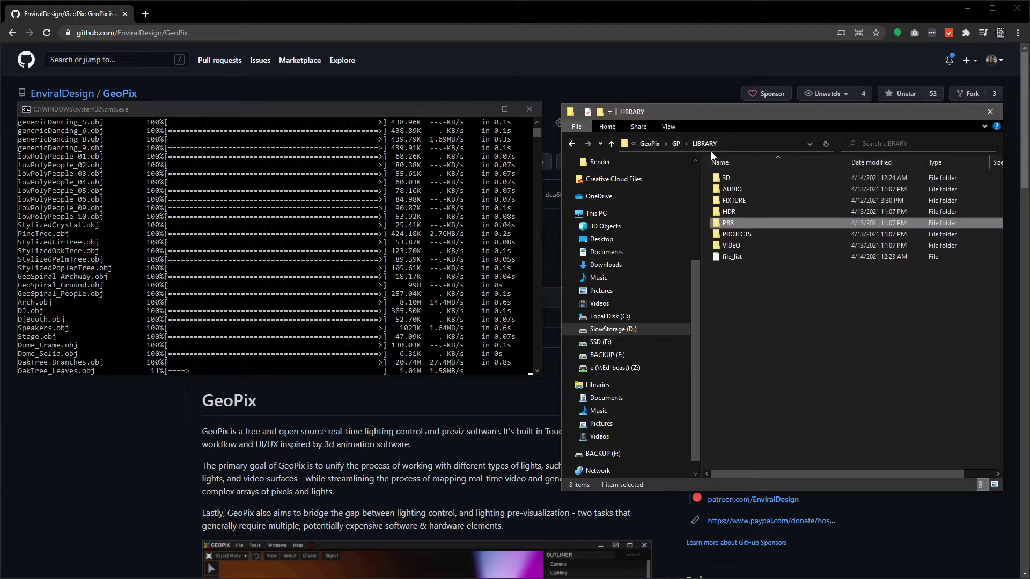
pyautogui.doubleClick(744, 237)
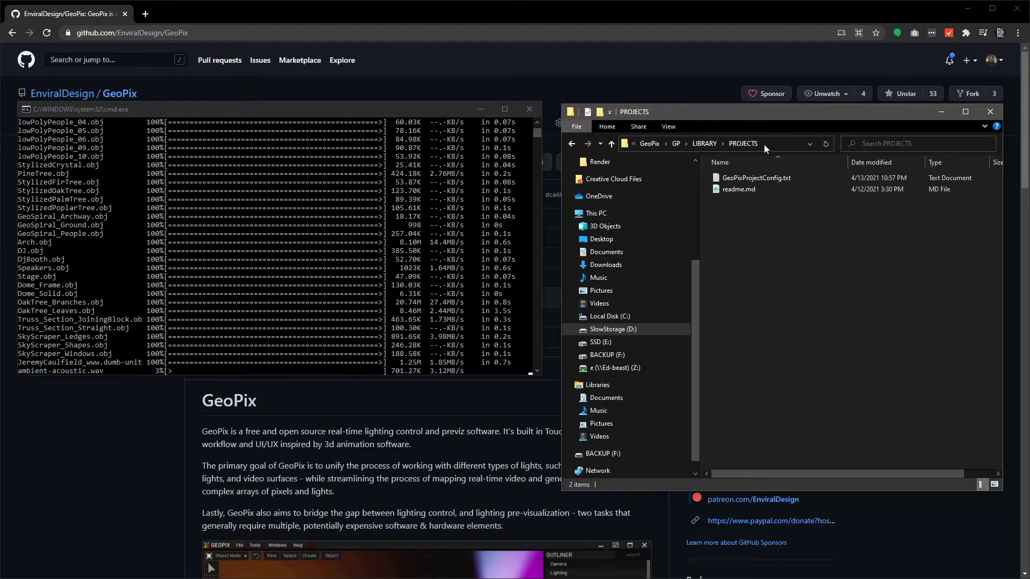
pyautogui.click(713, 143)
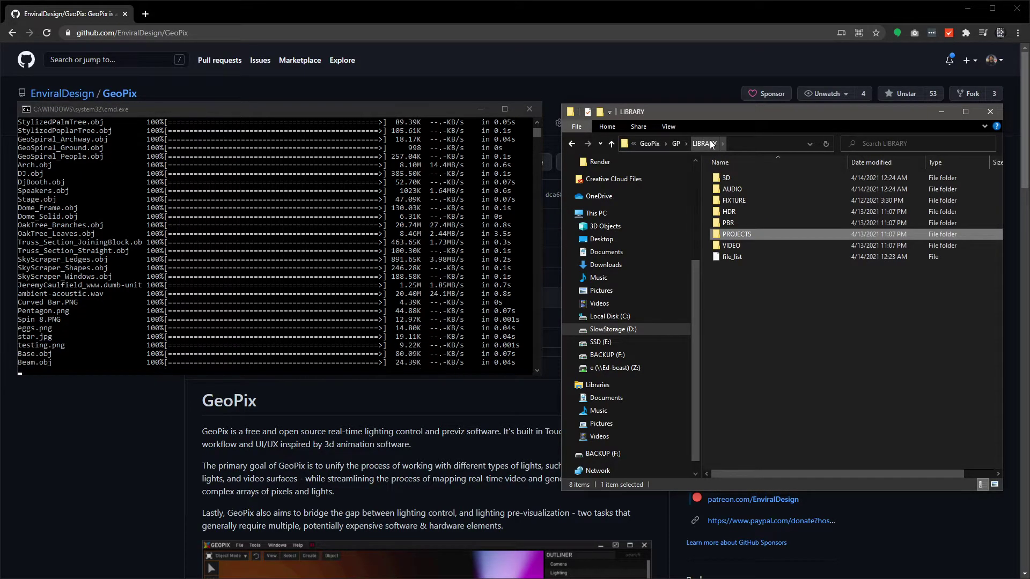
pyautogui.doubleClick(740, 242)
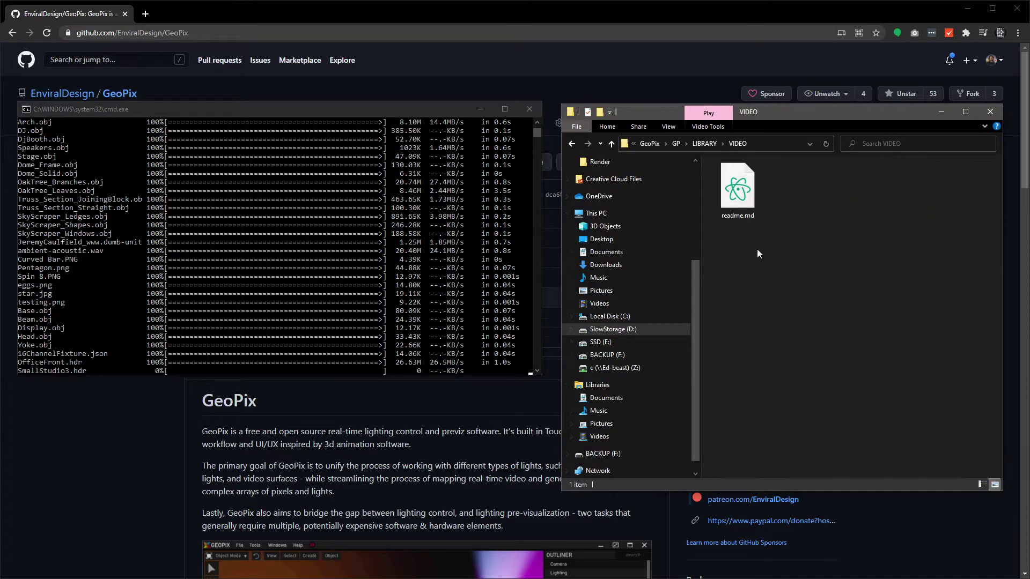
pyautogui.click(705, 144)
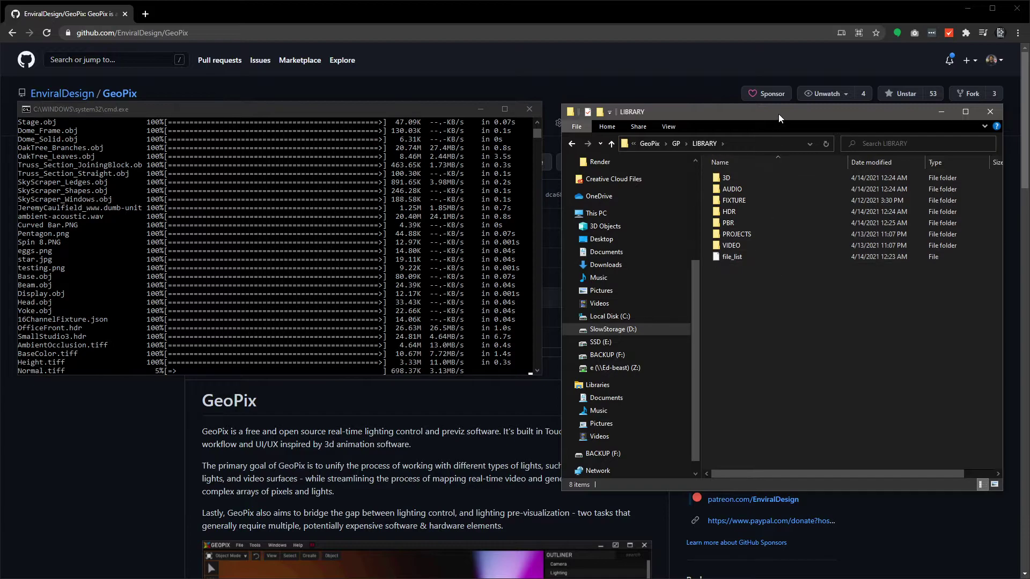
# In GP, point out GeoPix_2.0.toe, look into Assets and LIBRARY, and end back in GP
pyautogui.moveTo(778, 114); pyautogui.dragTo(769, 111)
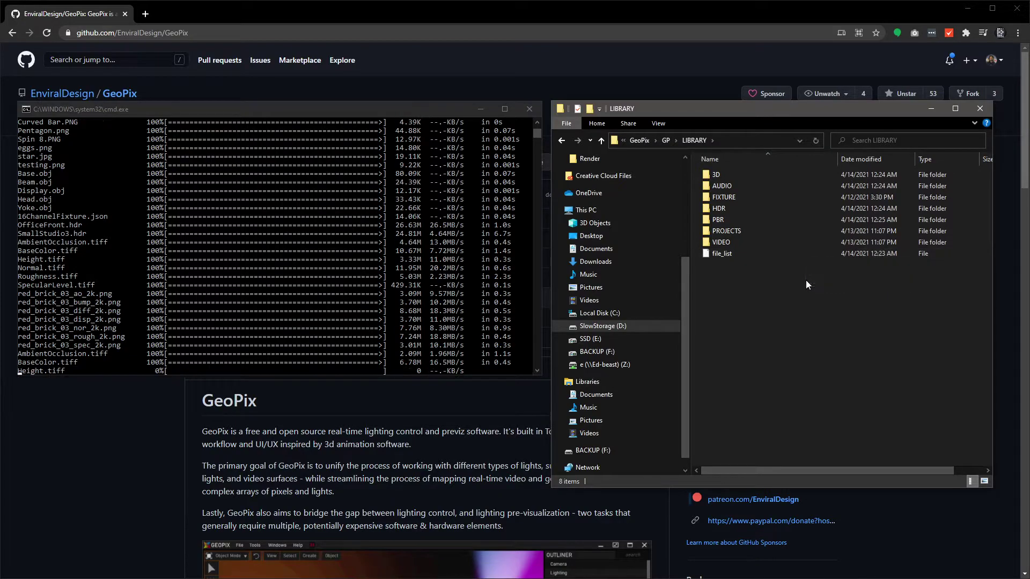
pyautogui.moveTo(780, 109); pyautogui.dragTo(771, 108)
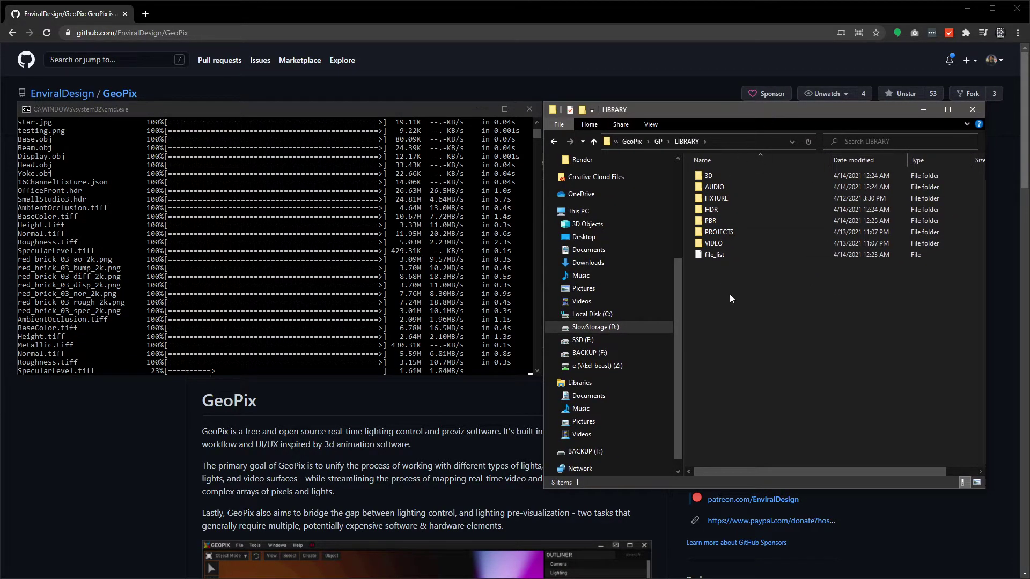
pyautogui.click(657, 140)
pyautogui.click(738, 210)
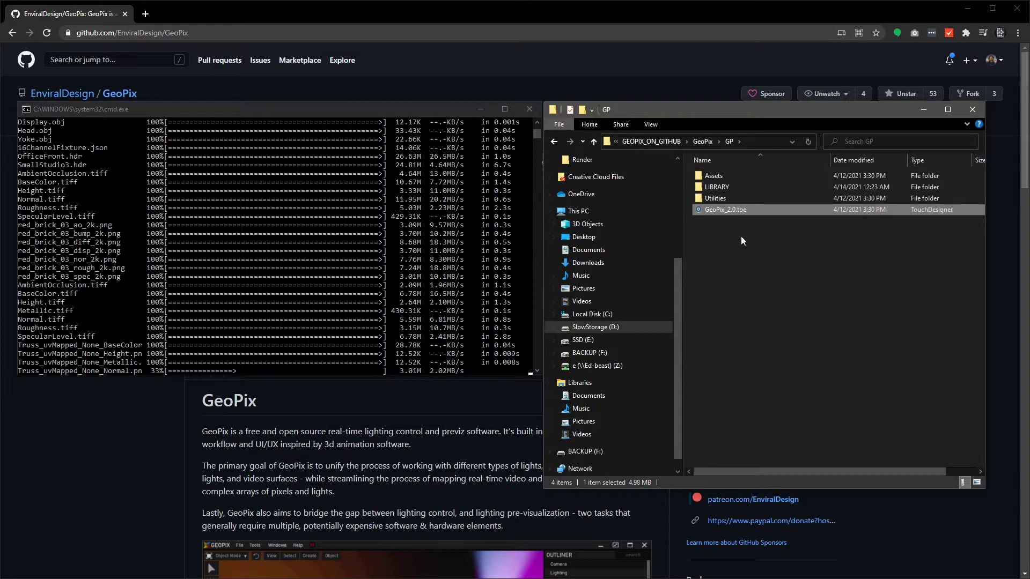
pyautogui.doubleClick(723, 176)
pyautogui.click(666, 143)
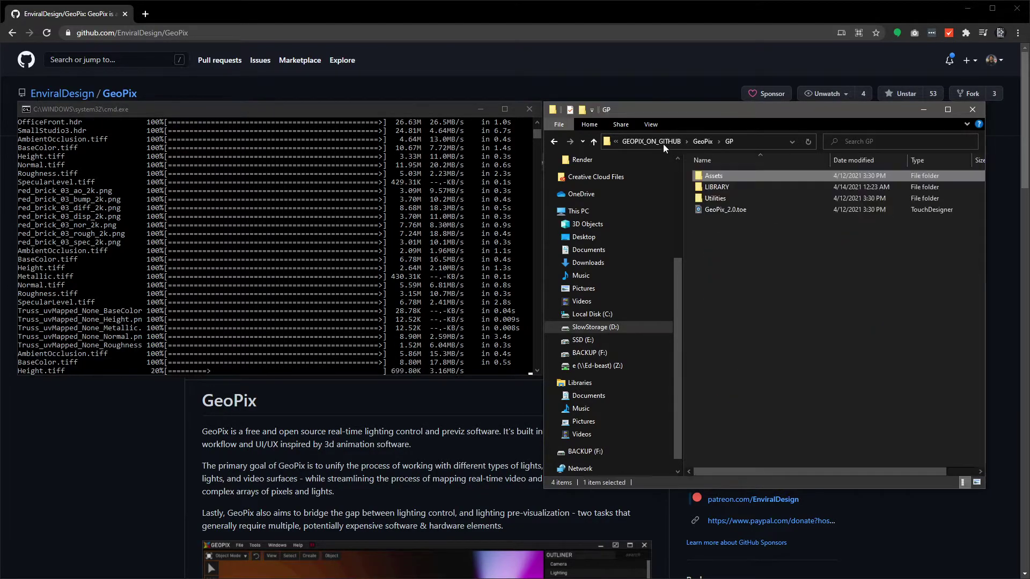
pyautogui.doubleClick(727, 186)
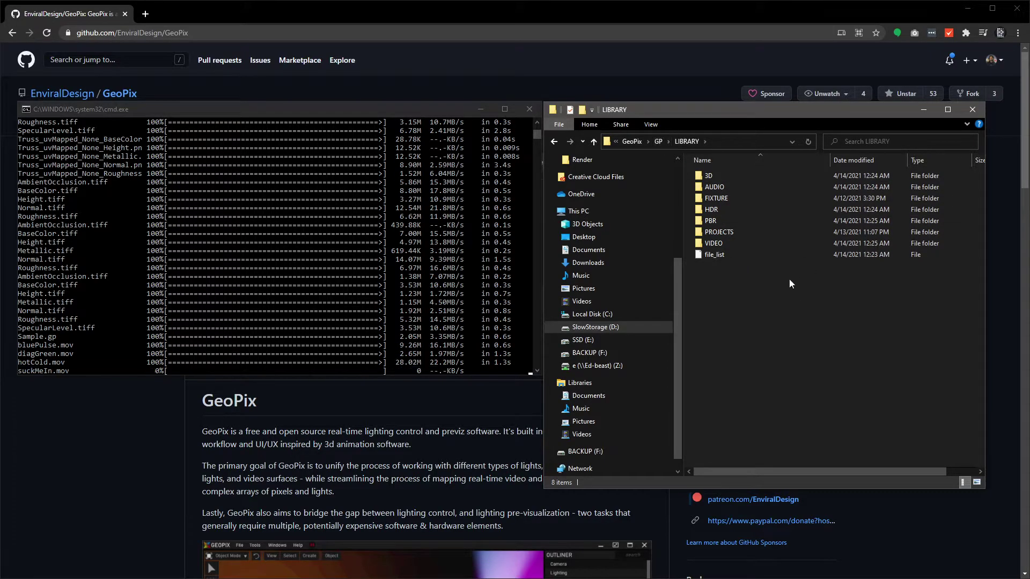
pyautogui.click(659, 144)
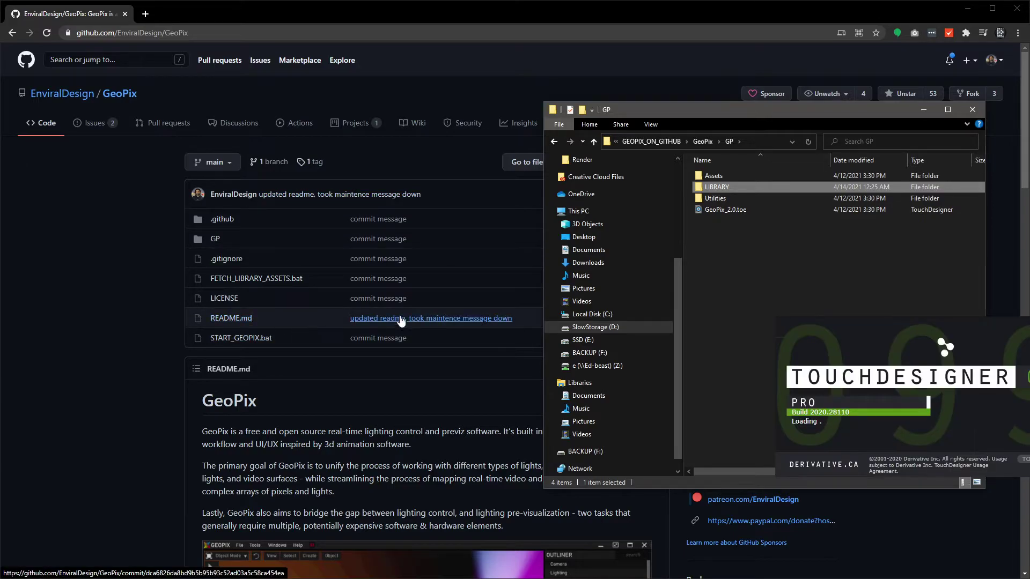
# Minimize Explorer while GeoPix loads, then return to the GeoPix folder and browse the new .py folder
pyautogui.click(808, 258)
pyautogui.click(923, 109)
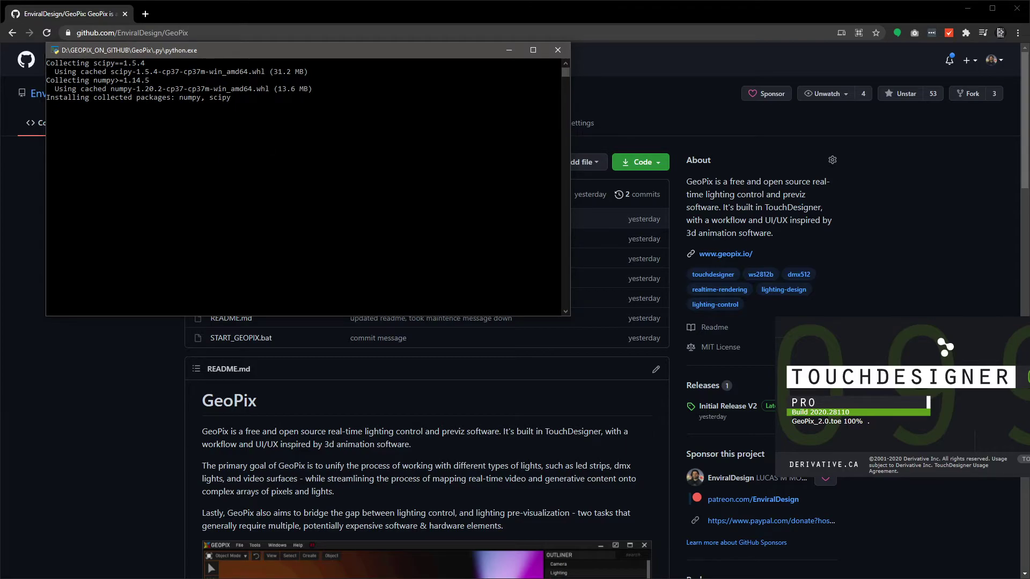
pyautogui.hotkey('alt', 'Tab')
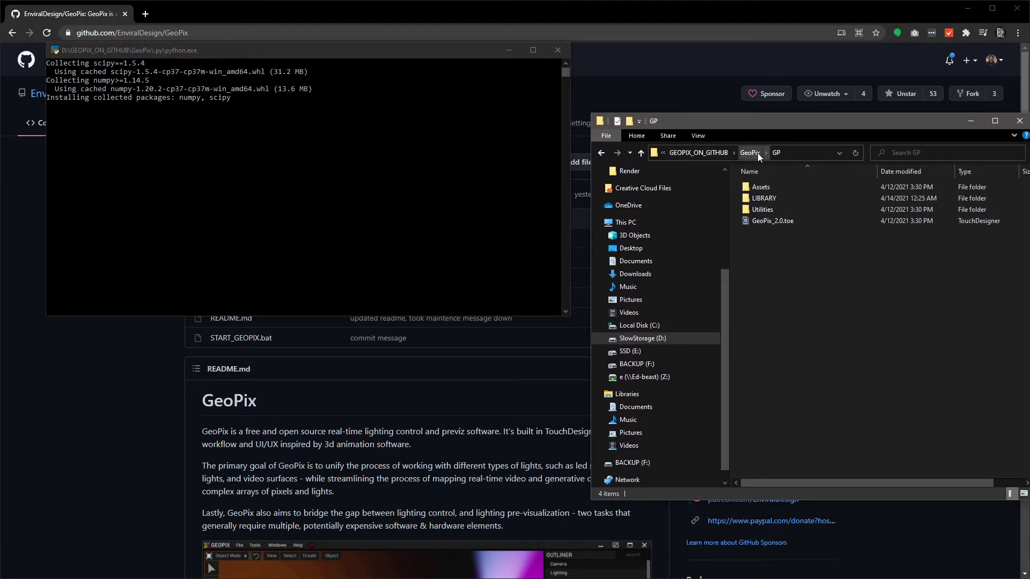
pyautogui.click(750, 153)
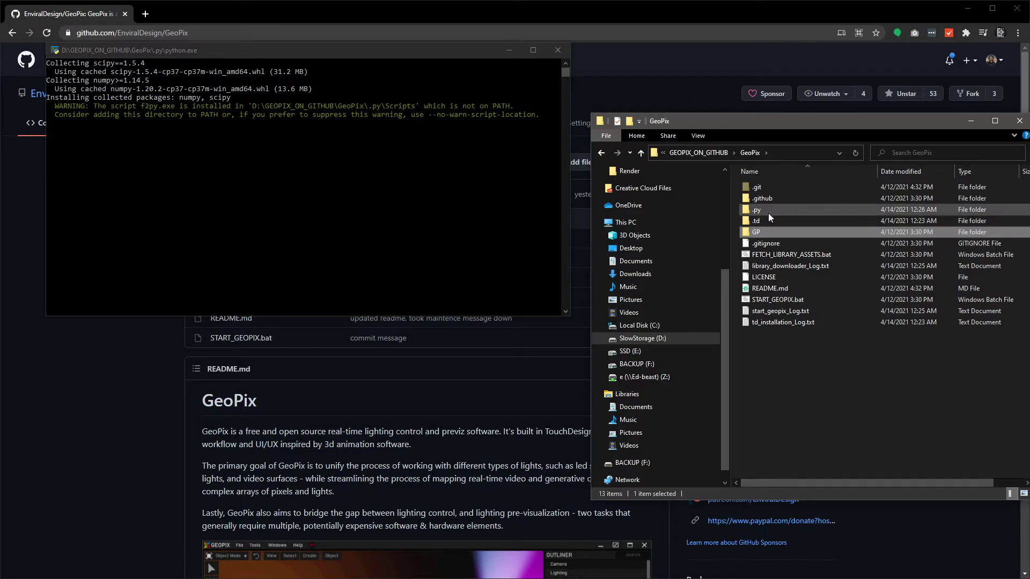
pyautogui.doubleClick(768, 213)
pyautogui.scroll(-3, 879, 268)
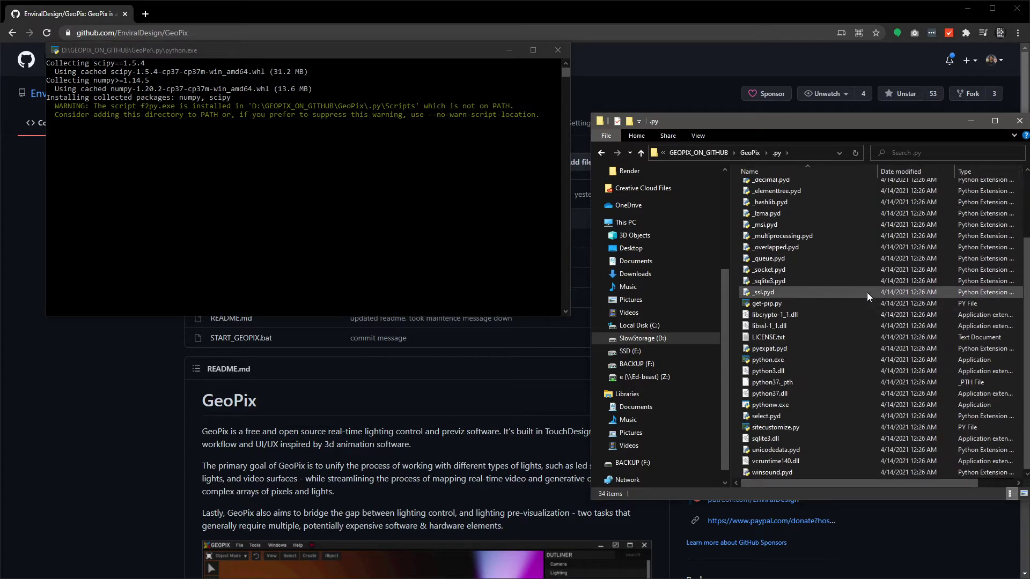
pyautogui.scroll(3, 851, 331)
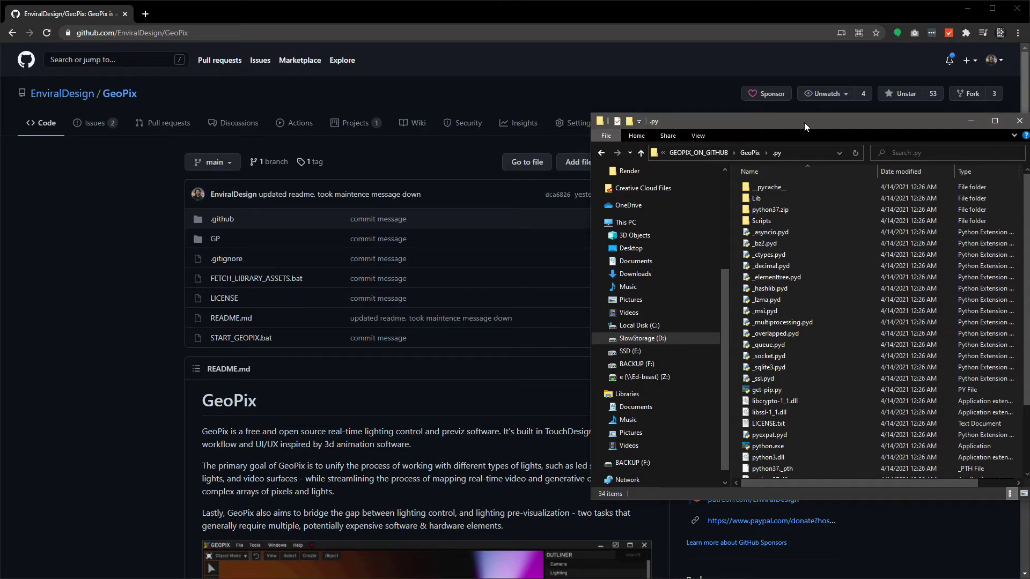
# Nudge the file browser aside and move the GeoPix window to the screen centre
pyautogui.moveTo(804, 122); pyautogui.dragTo(797, 121)
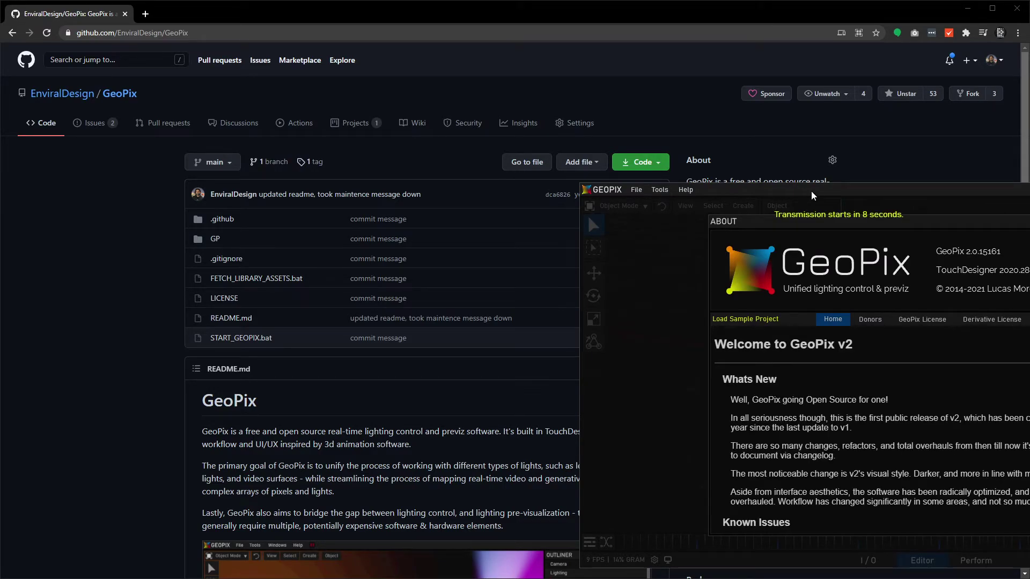
pyautogui.moveTo(918, 196); pyautogui.dragTo(524, 123)
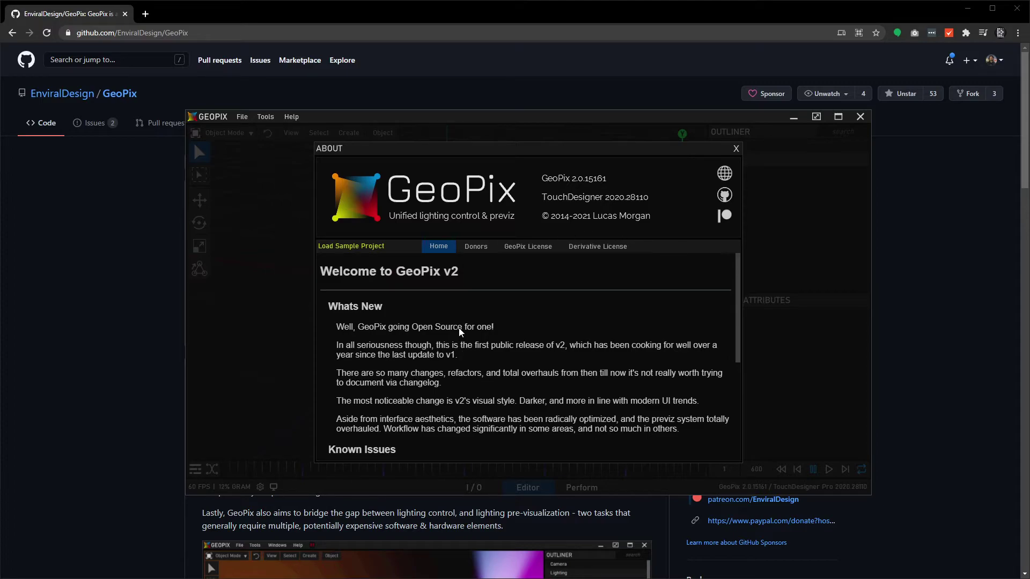
# Close the GeoPix About panel and make the GeoPix window fill the screen
pyautogui.click(736, 148)
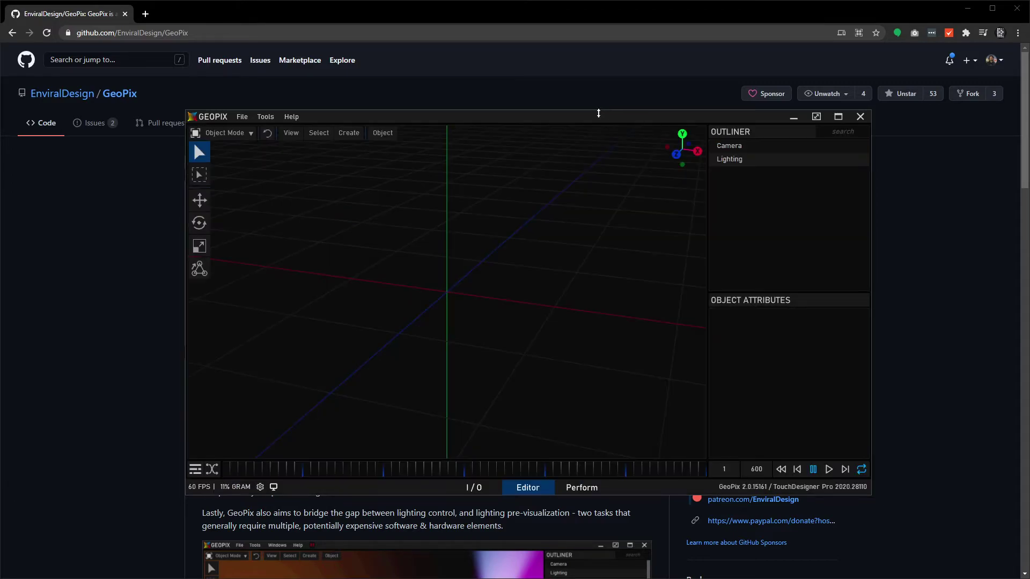
pyautogui.moveTo(589, 117); pyautogui.dragTo(582, 157)
pyautogui.click(826, 155)
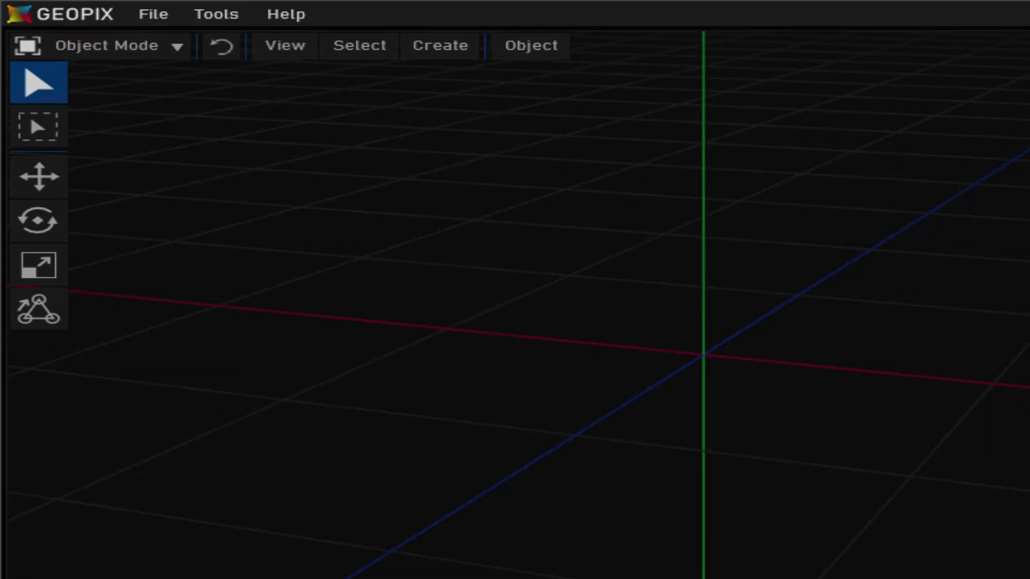
pyautogui.moveTo(601, 12); pyautogui.dragTo(1010, 96)
pyautogui.doubleClick(1008, 98)
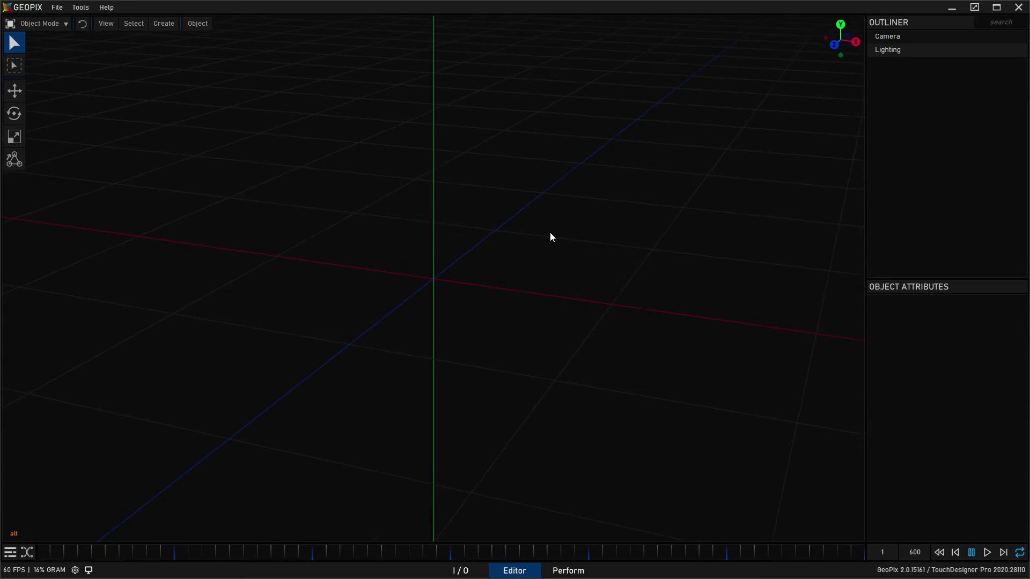
# Create a Primitive cube node and orbit the view to look at it from above
pyautogui.click(160, 24)
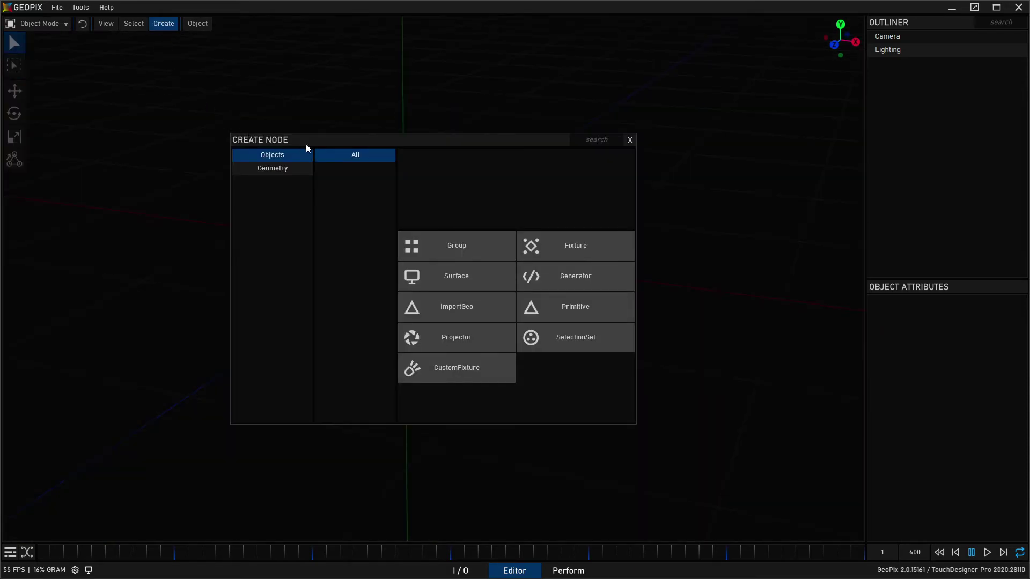
pyautogui.click(590, 307)
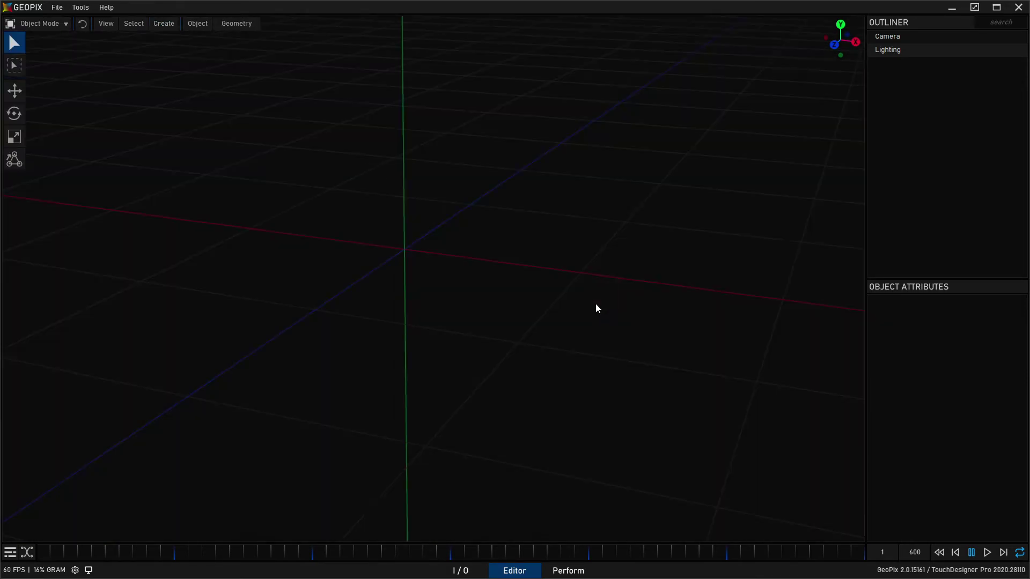
pyautogui.press('w')
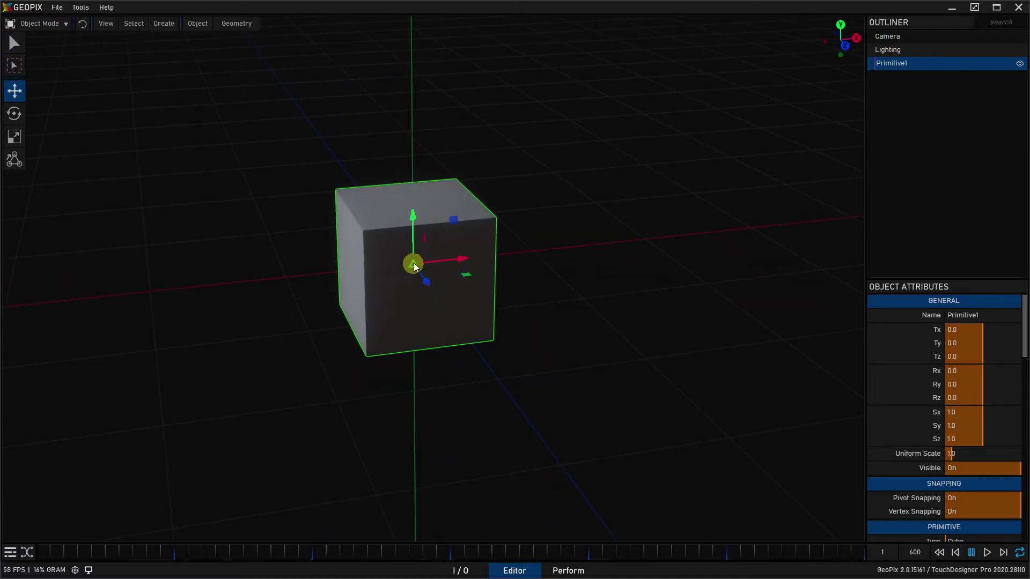
pyautogui.moveTo(414, 265); pyautogui.dragTo(451, 243)
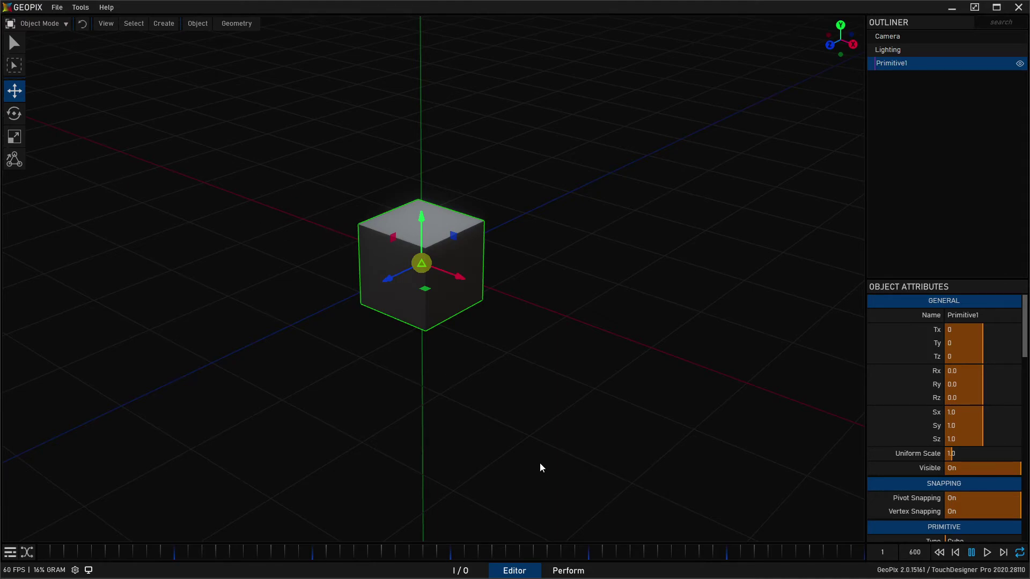
# Quit GeoPix without saving, then select START_GEOPIX.bat in the GeoPix repository folder
pyautogui.click(57, 10)
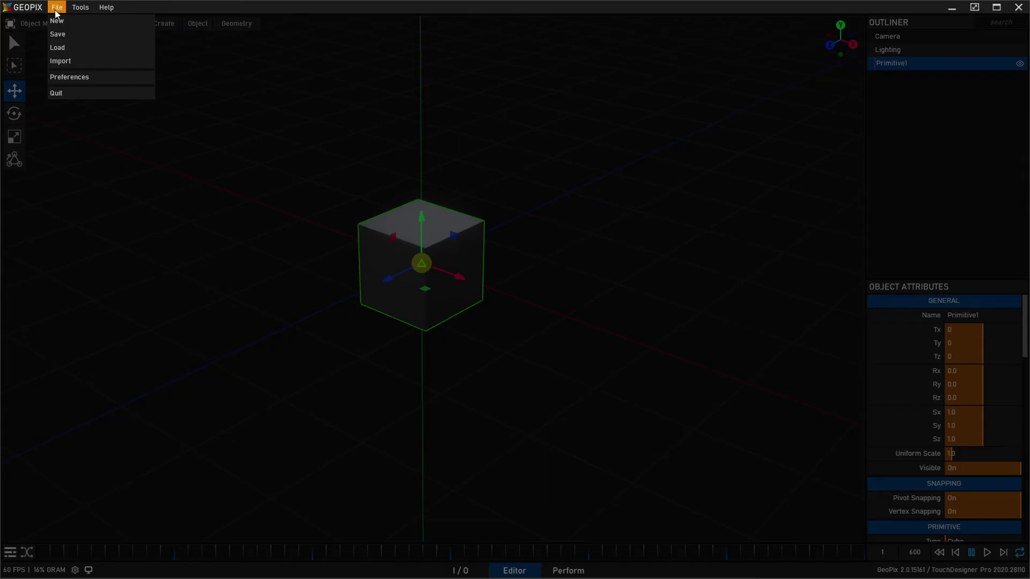
pyautogui.click(69, 92)
pyautogui.click(521, 328)
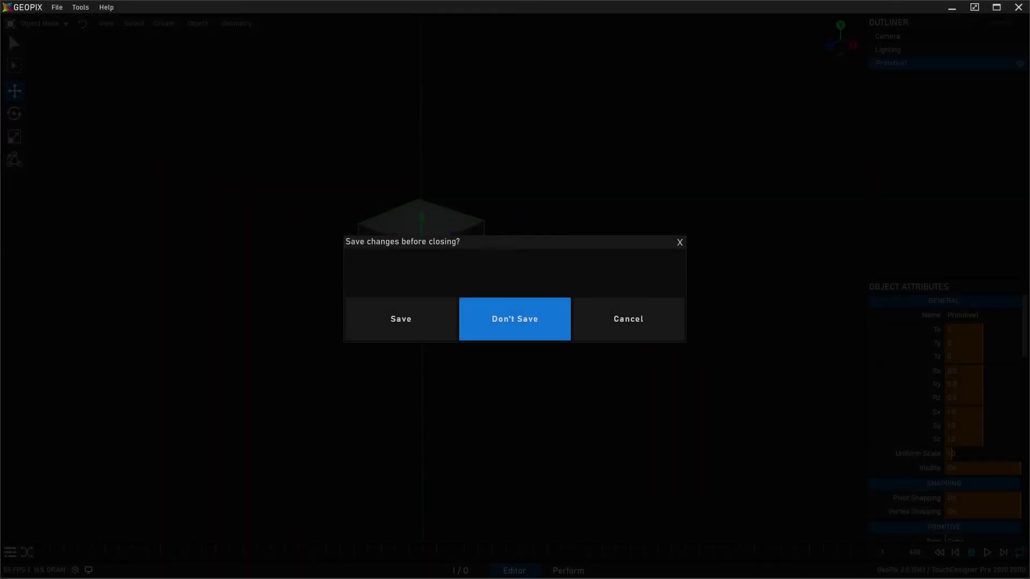
pyautogui.click(584, 118)
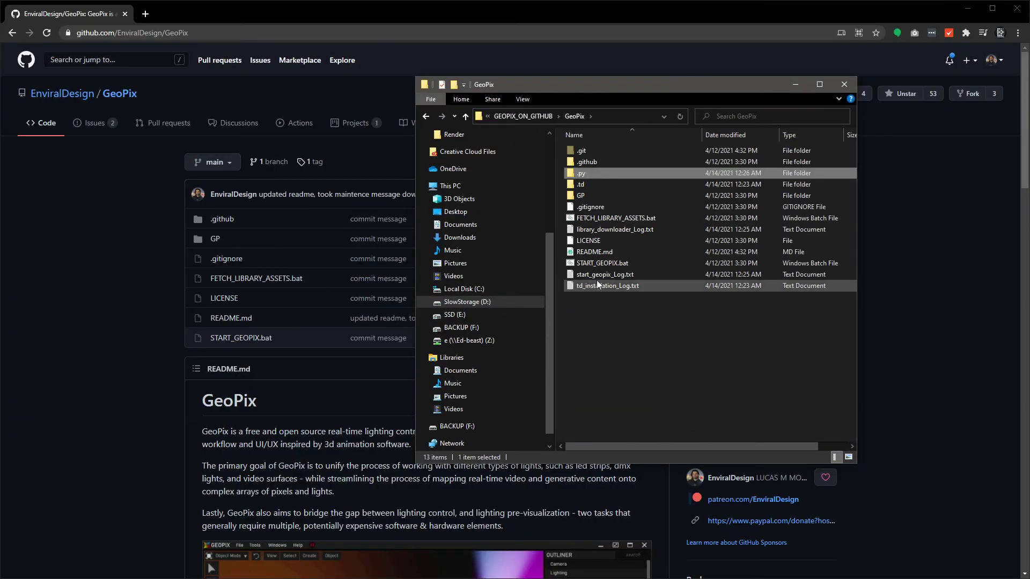
pyautogui.click(620, 265)
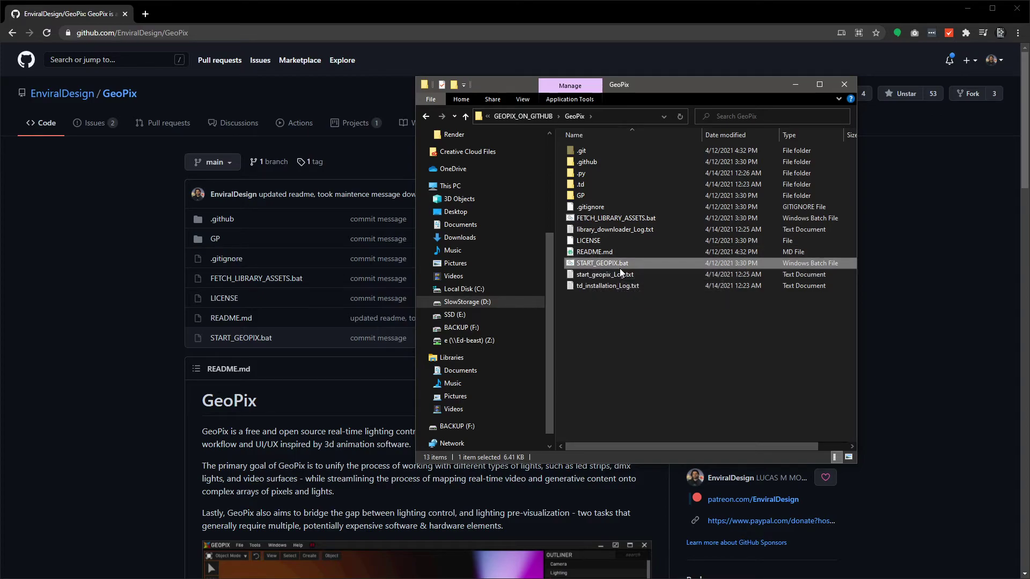
# Select FETCH_LIBRARY_ASSETS.bat and START_GEOPIX.bat, then open GP and select GeoPix_2.0.toe
pyautogui.click(609, 219)
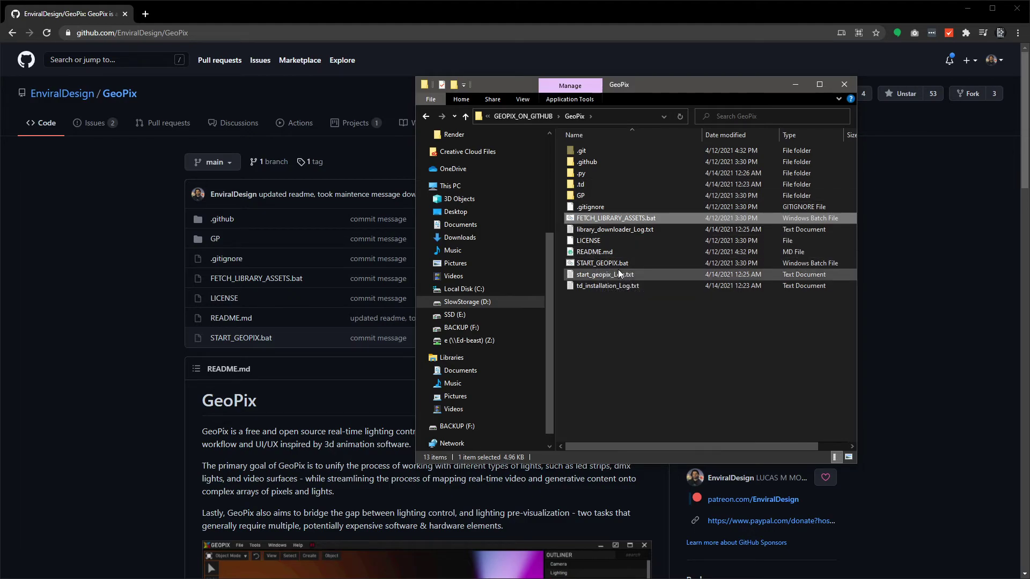
pyautogui.click(622, 264)
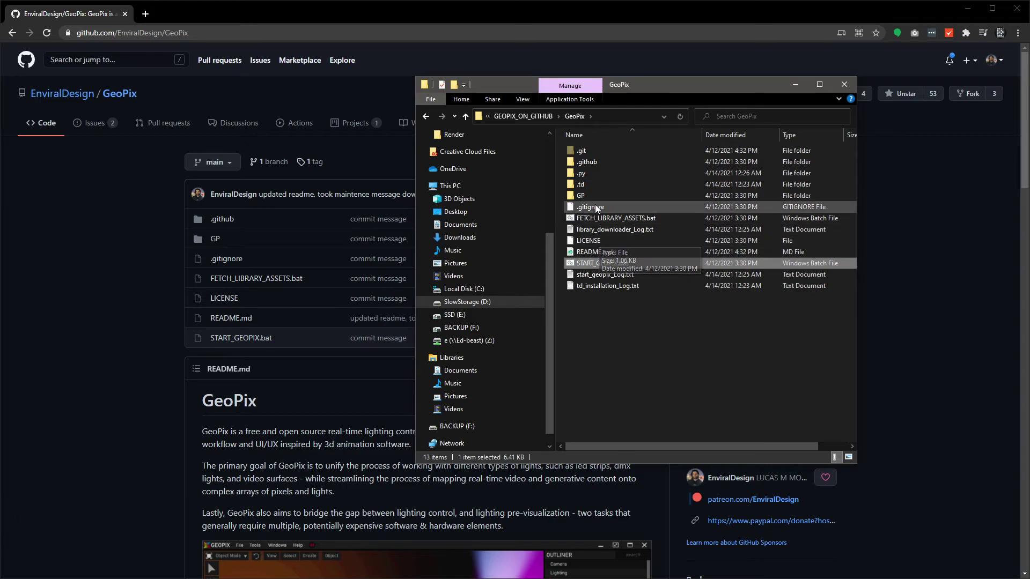
pyautogui.moveTo(594, 196)
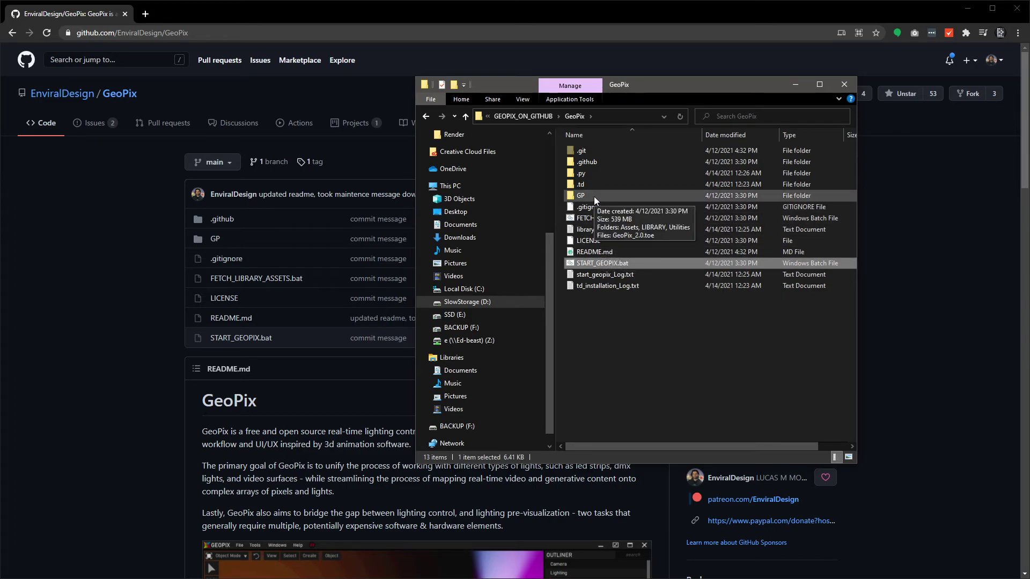
pyautogui.click(594, 197)
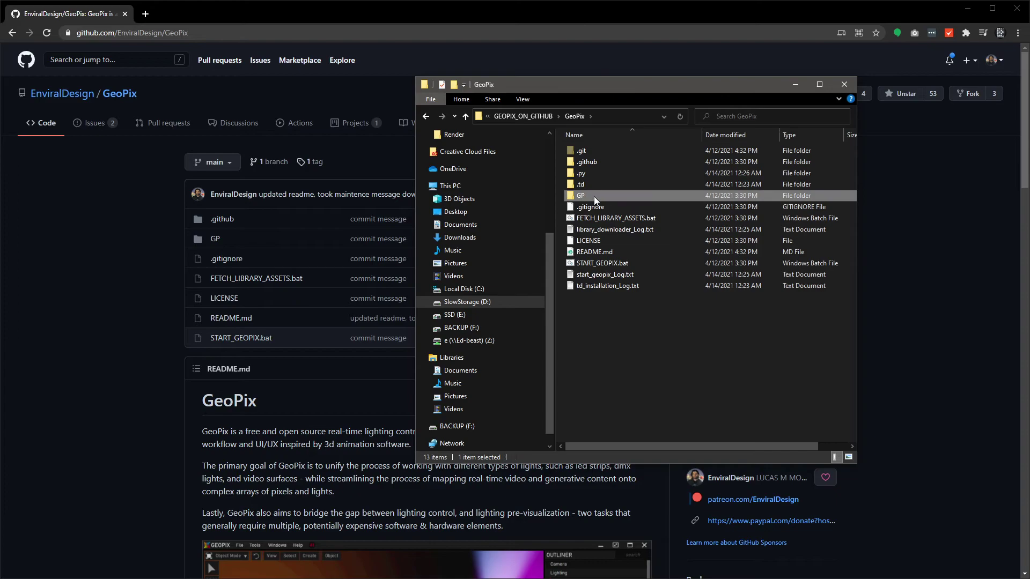
pyautogui.doubleClick(594, 197)
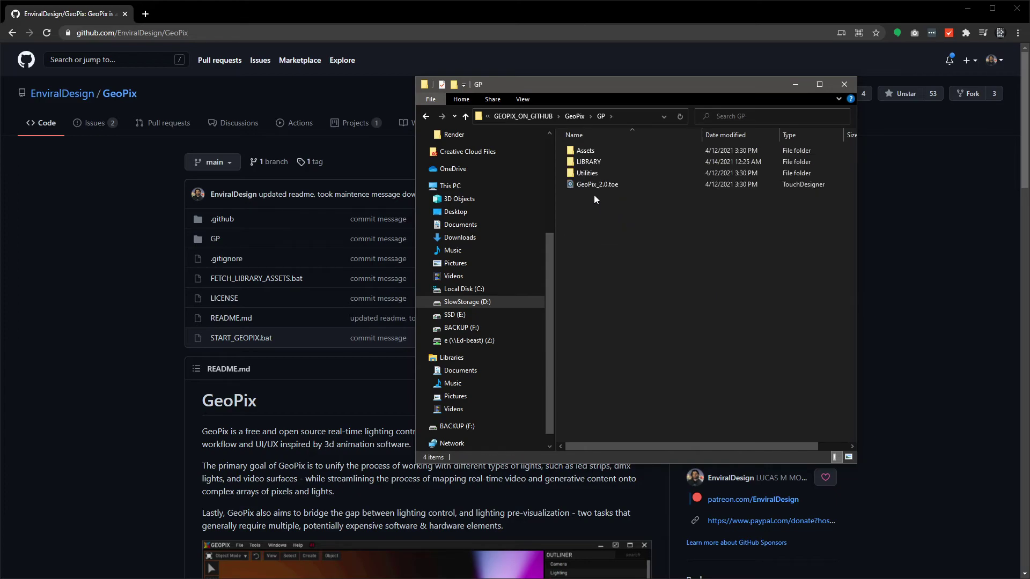
pyautogui.click(599, 185)
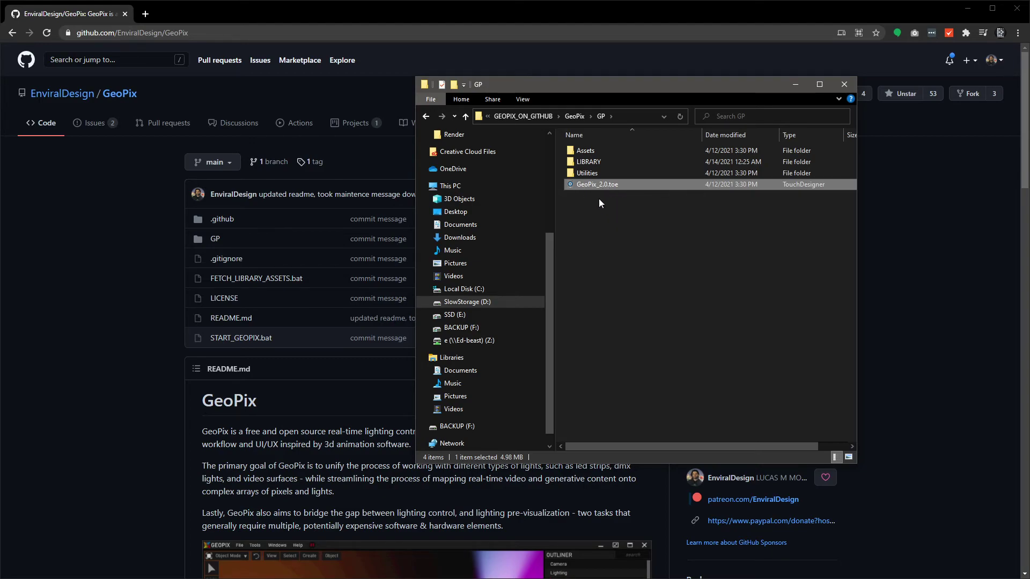
# Return to the GeoPix folder, reselect the batch files, then switch away from Explorer
pyautogui.moveTo(602, 89); pyautogui.dragTo(524, 104)
pyautogui.click(495, 131)
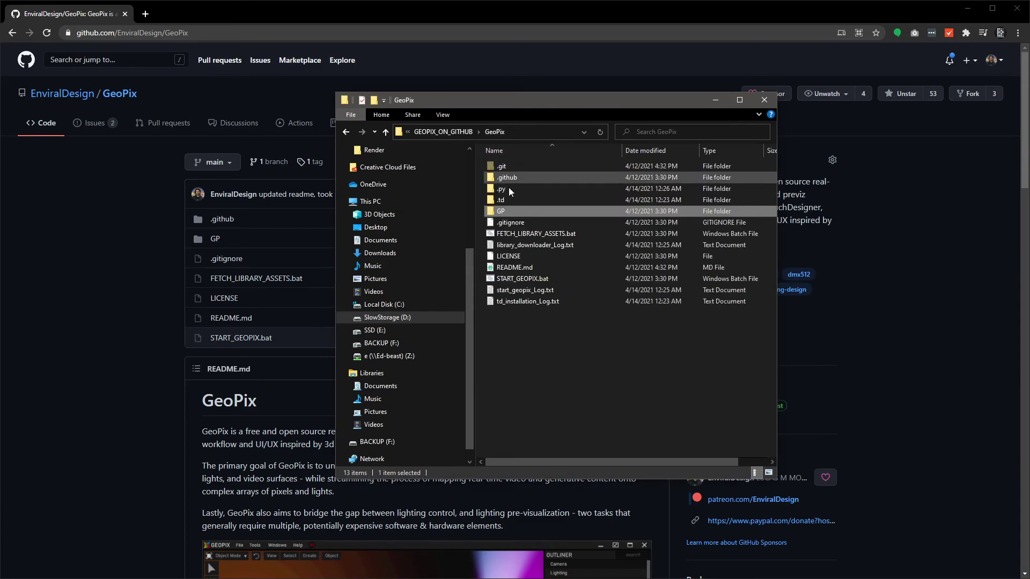
pyautogui.click(529, 278)
pyautogui.click(528, 233)
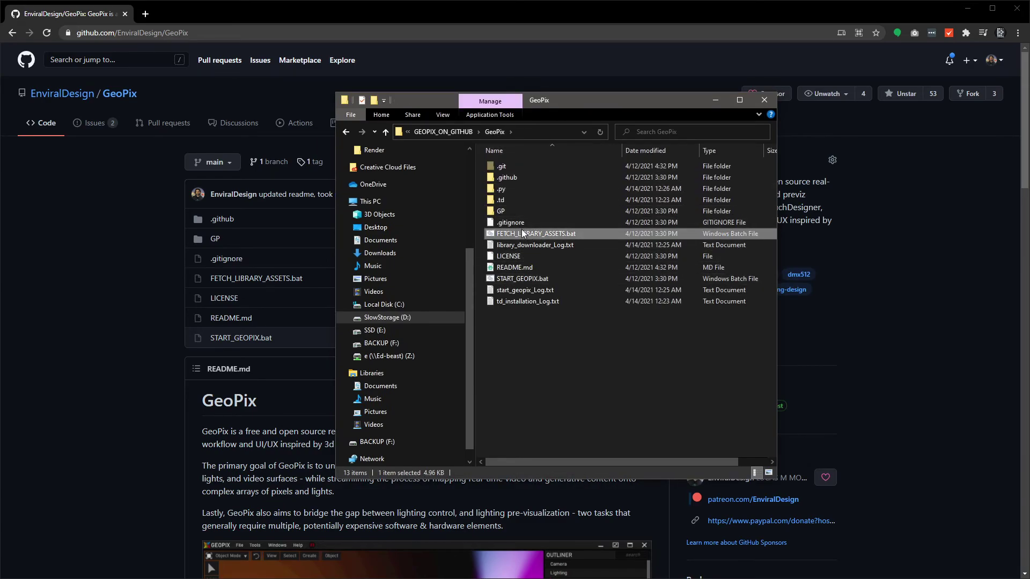
pyautogui.moveTo(562, 105); pyautogui.dragTo(600, 108)
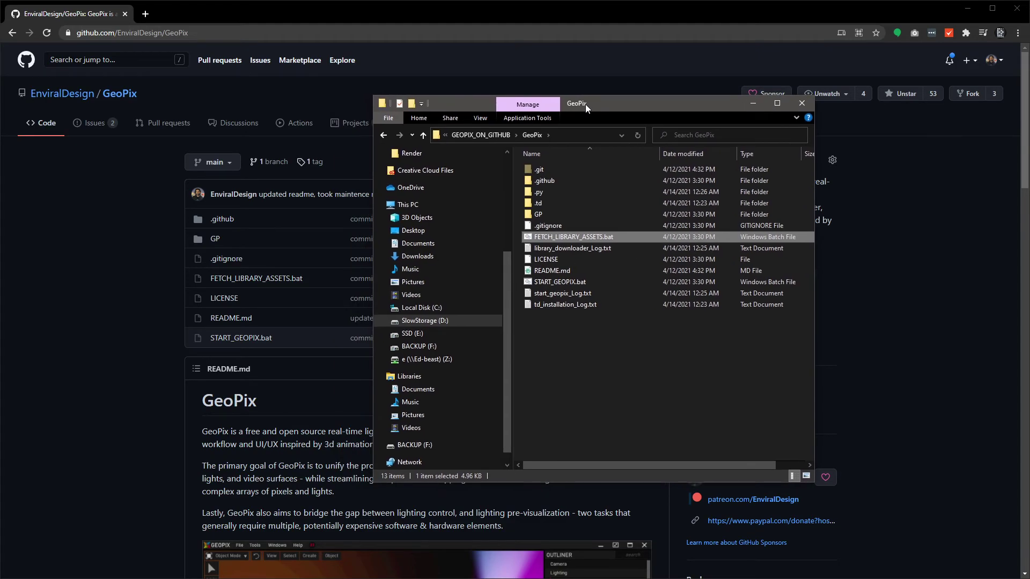
pyautogui.press('s')
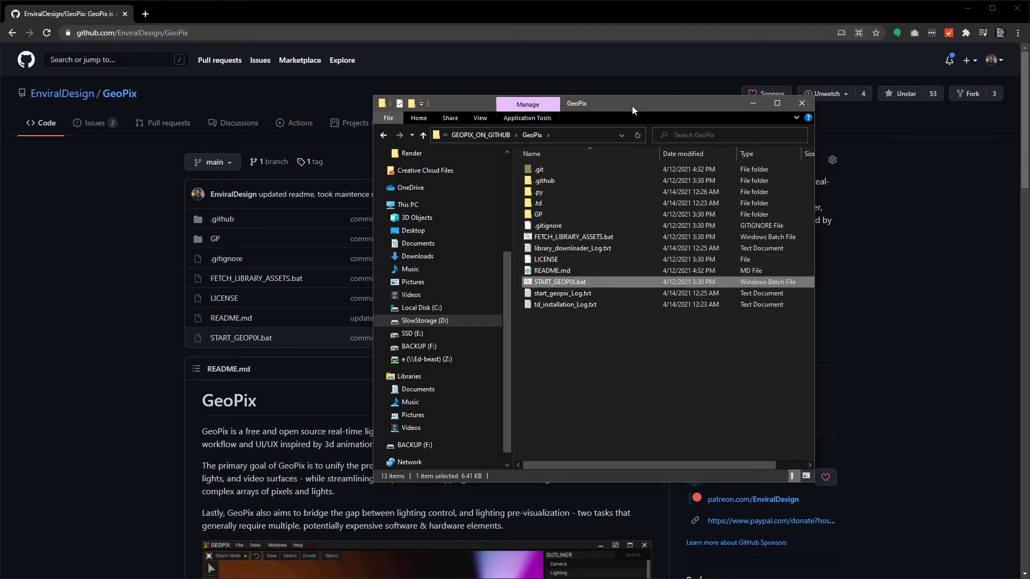
pyautogui.moveTo(632, 105); pyautogui.dragTo(636, 109)
pyautogui.hotkey('alt', 'Tab')
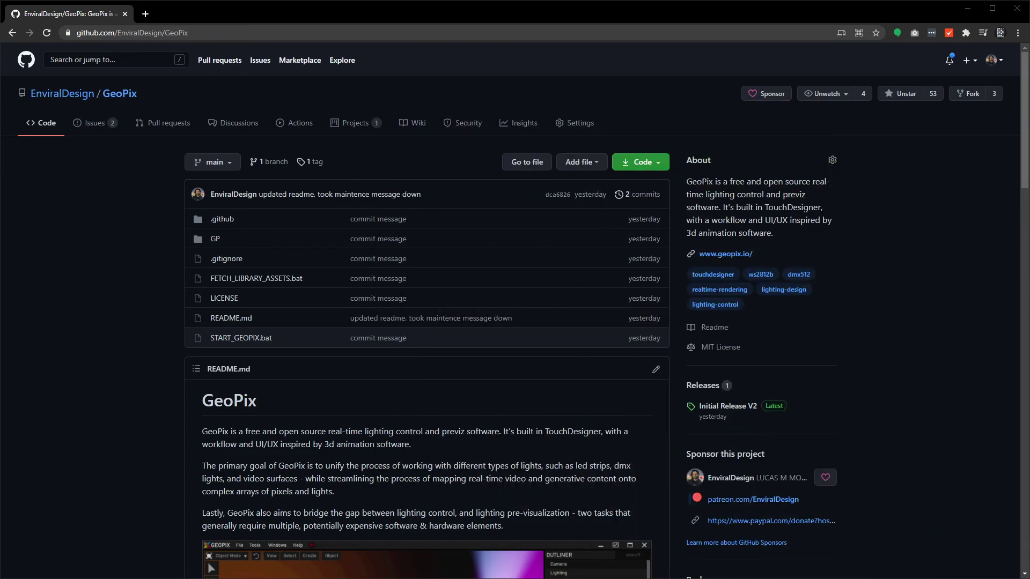
pyautogui.click(145, 14)
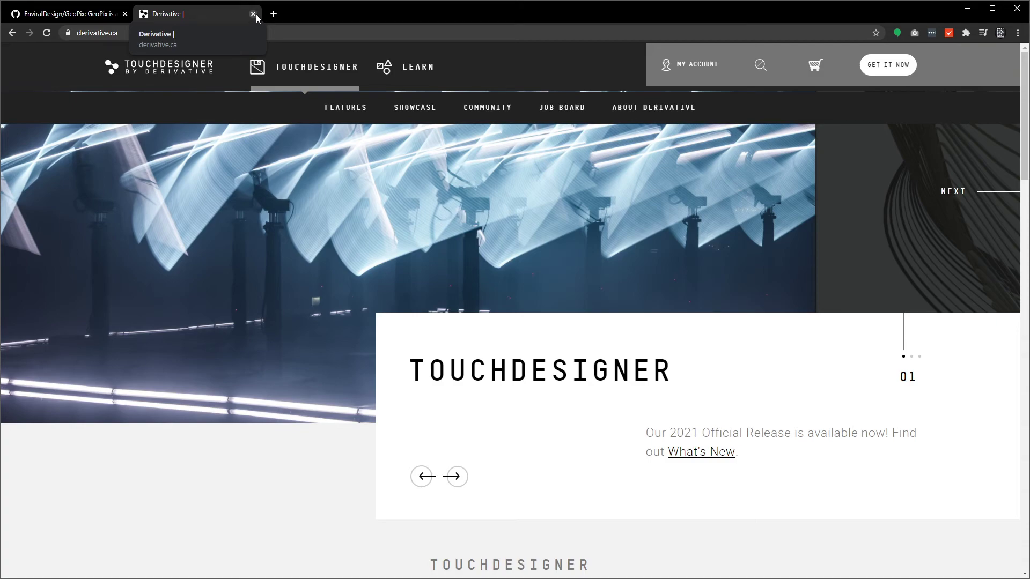
pyautogui.click(253, 14)
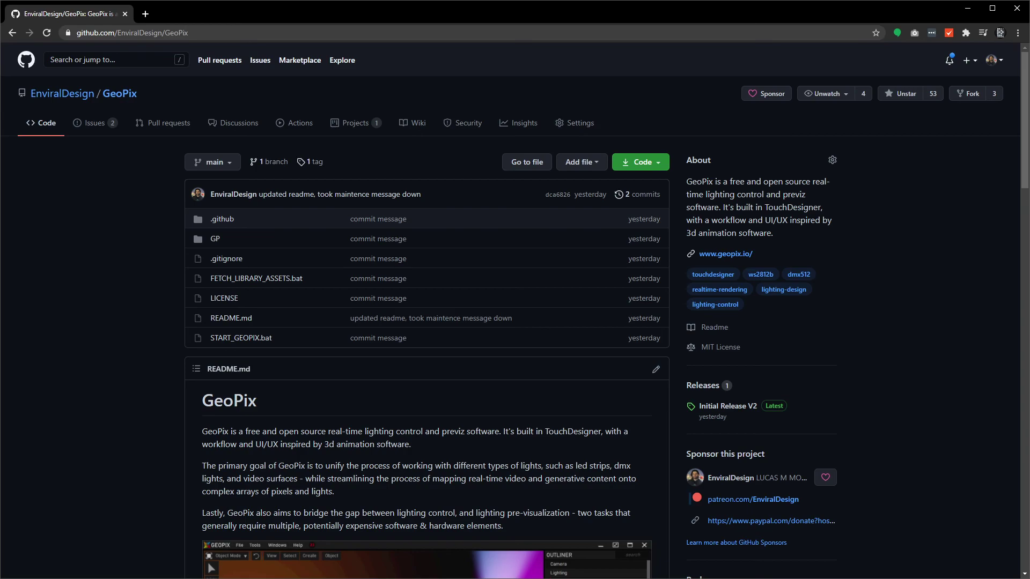
# Show GeoPix's Issues list, then select library_downloader, start_geopix and td_installation _Log.txt files in Explorer
pyautogui.click(95, 124)
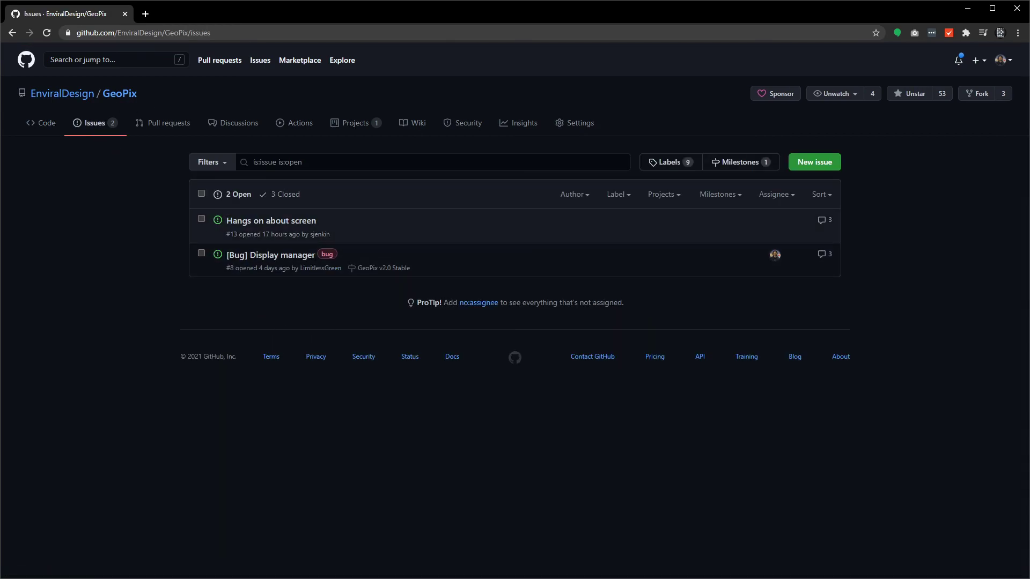
pyautogui.hotkey('alt', 'Tab')
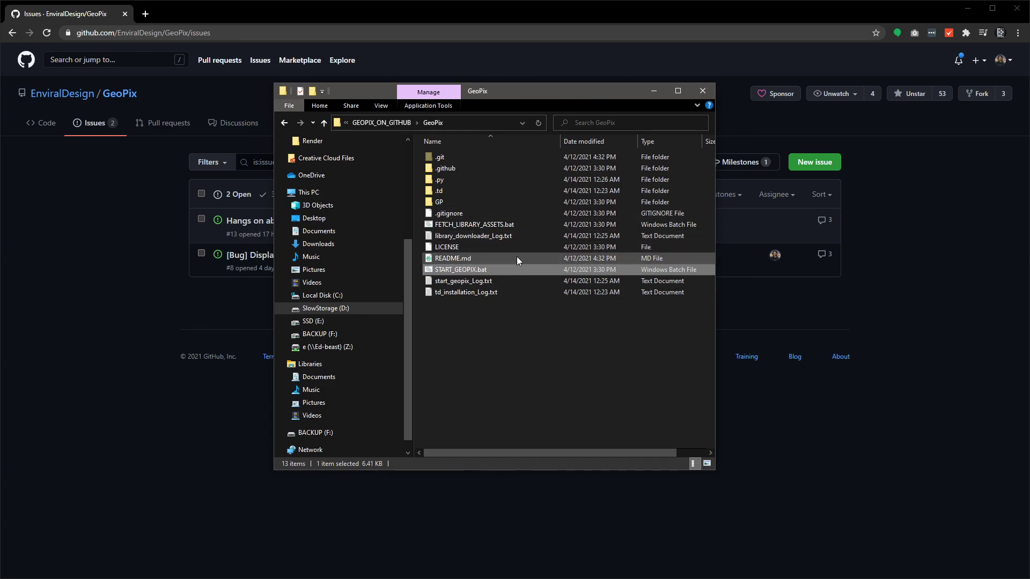
pyautogui.click(477, 239)
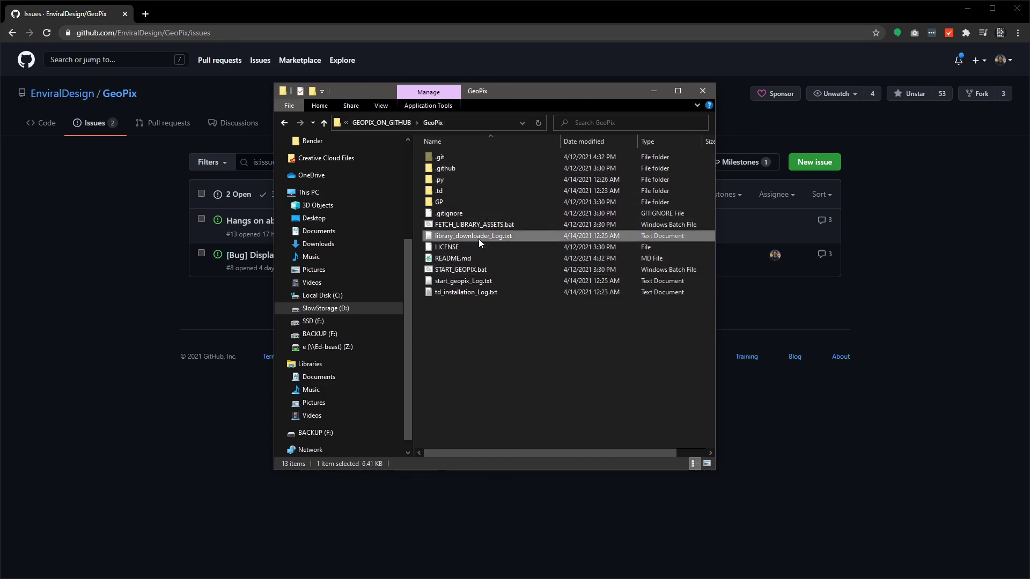
pyautogui.click(485, 280)
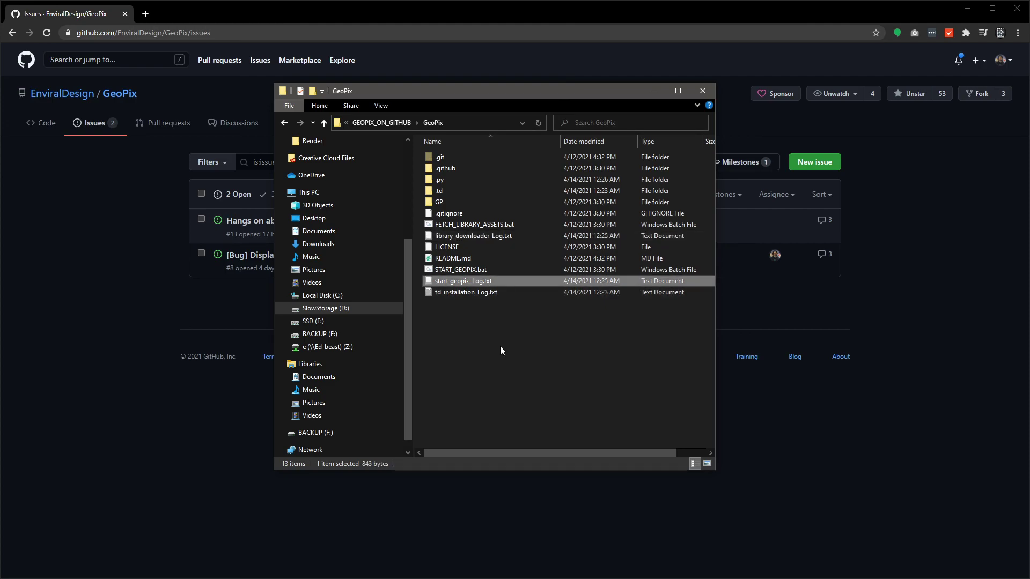
pyautogui.click(489, 292)
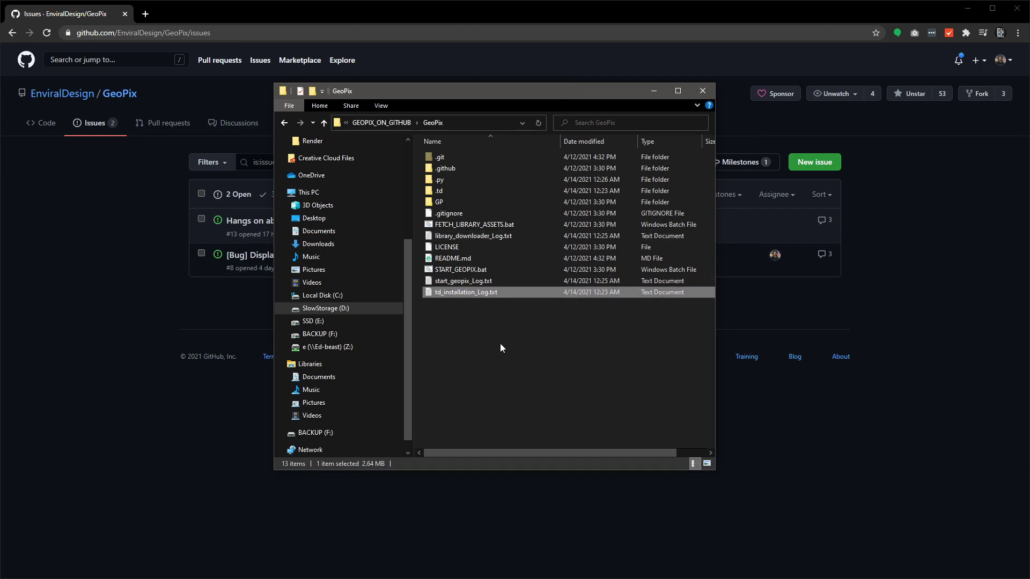
pyautogui.click(493, 238)
pyautogui.click(484, 284)
pyautogui.click(485, 290)
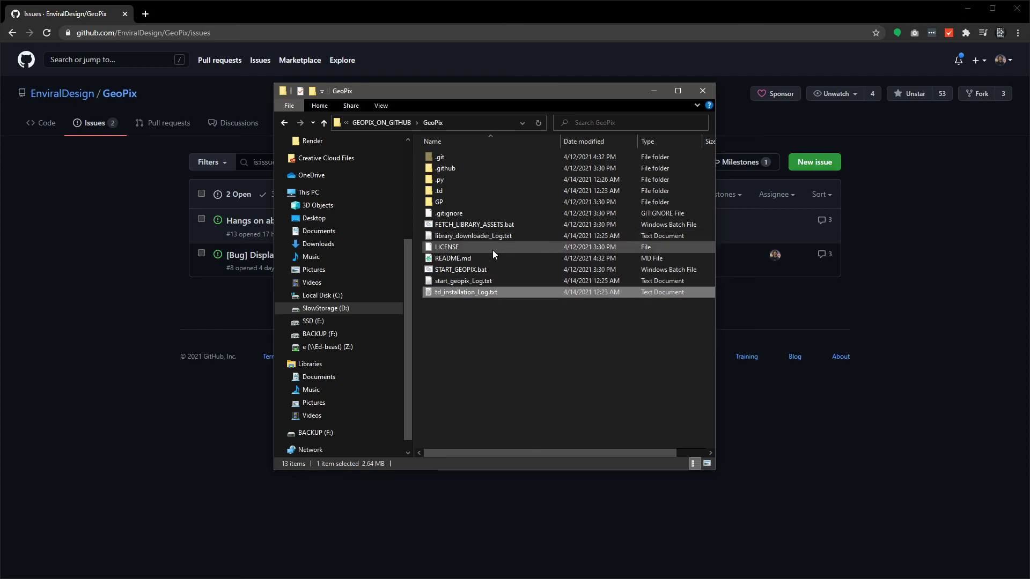